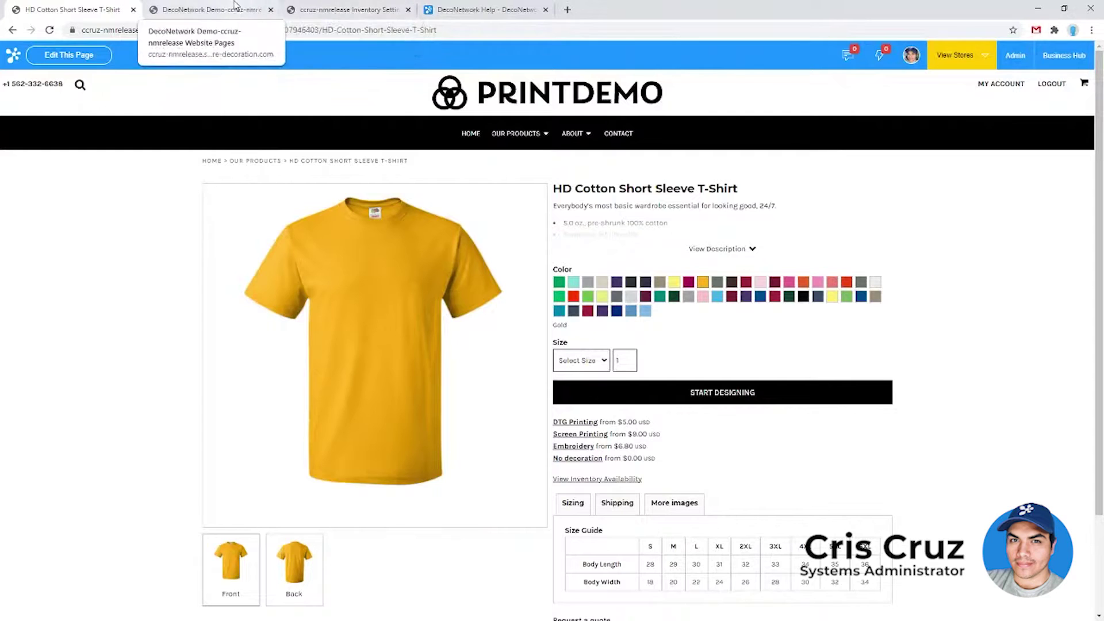
# Open the DTG Printing general settings under Decoration Processes and enable renaming of its description
pyautogui.click(301, 11)
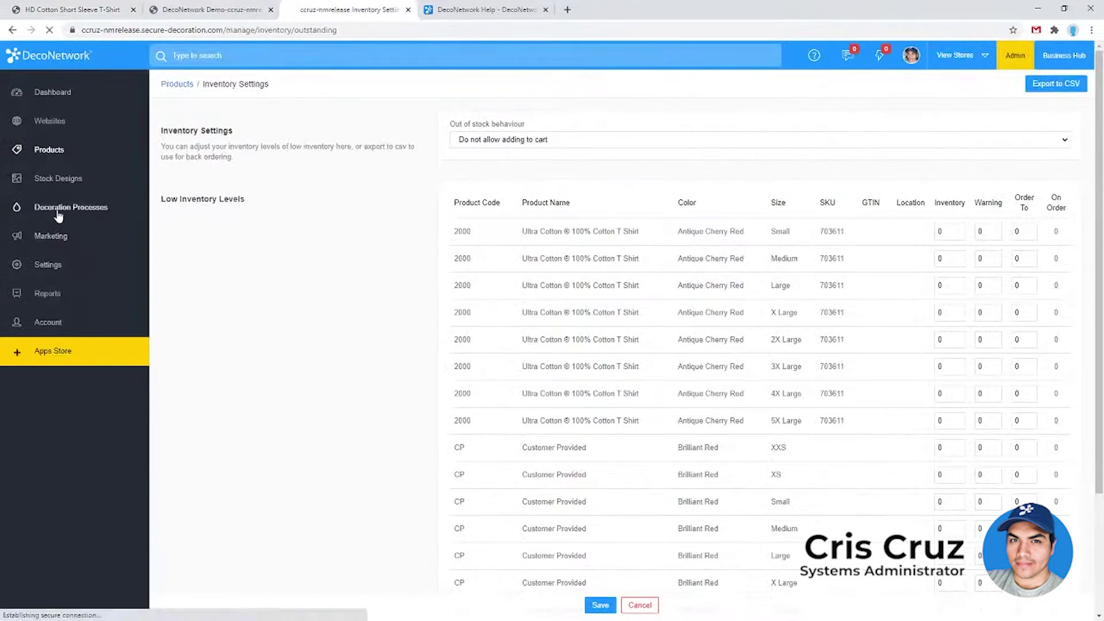
pyautogui.click(57, 209)
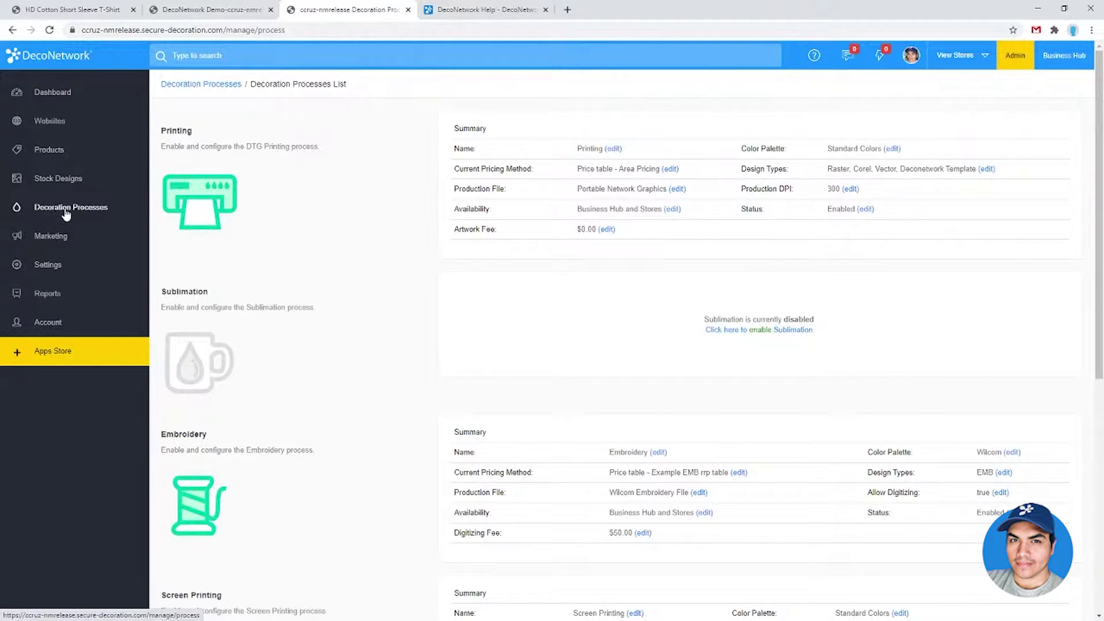
pyautogui.click(66, 213)
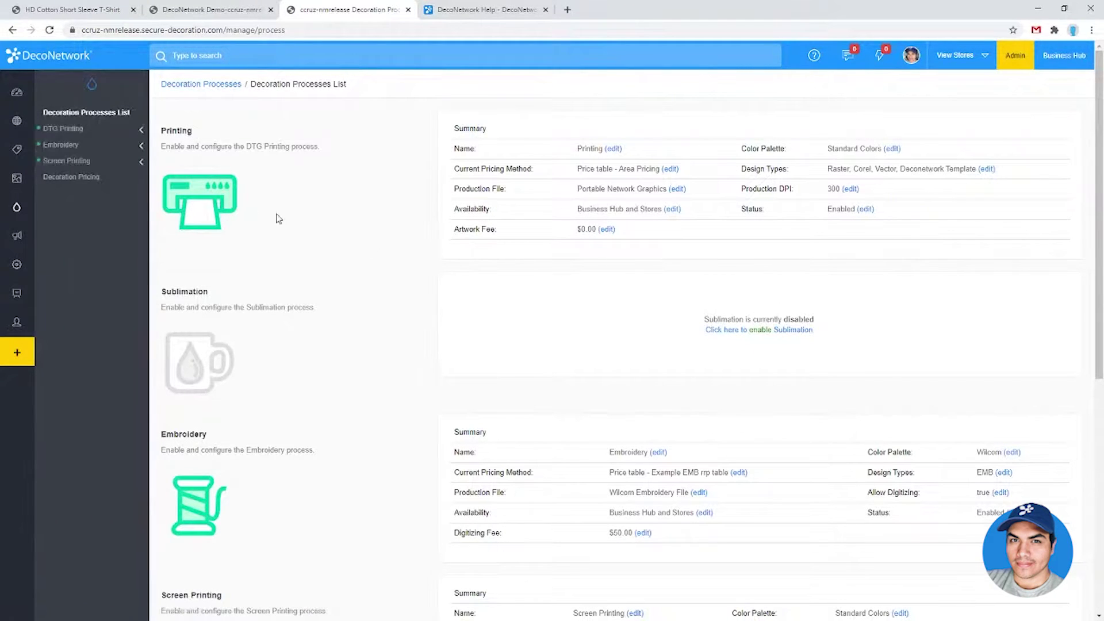
pyautogui.click(97, 129)
pyautogui.click(88, 148)
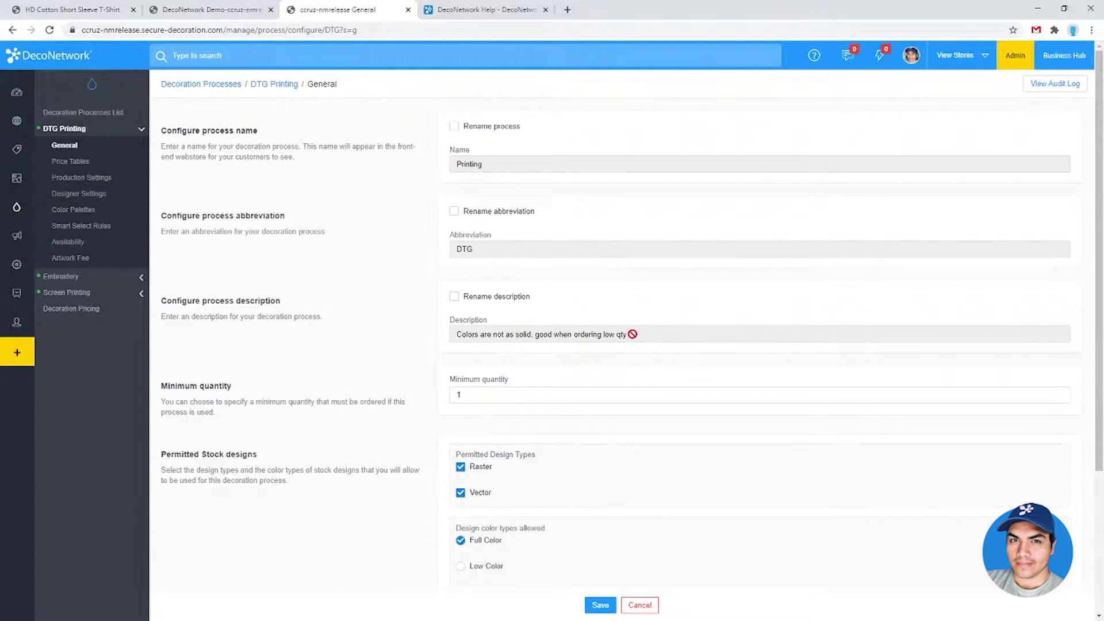
pyautogui.click(498, 299)
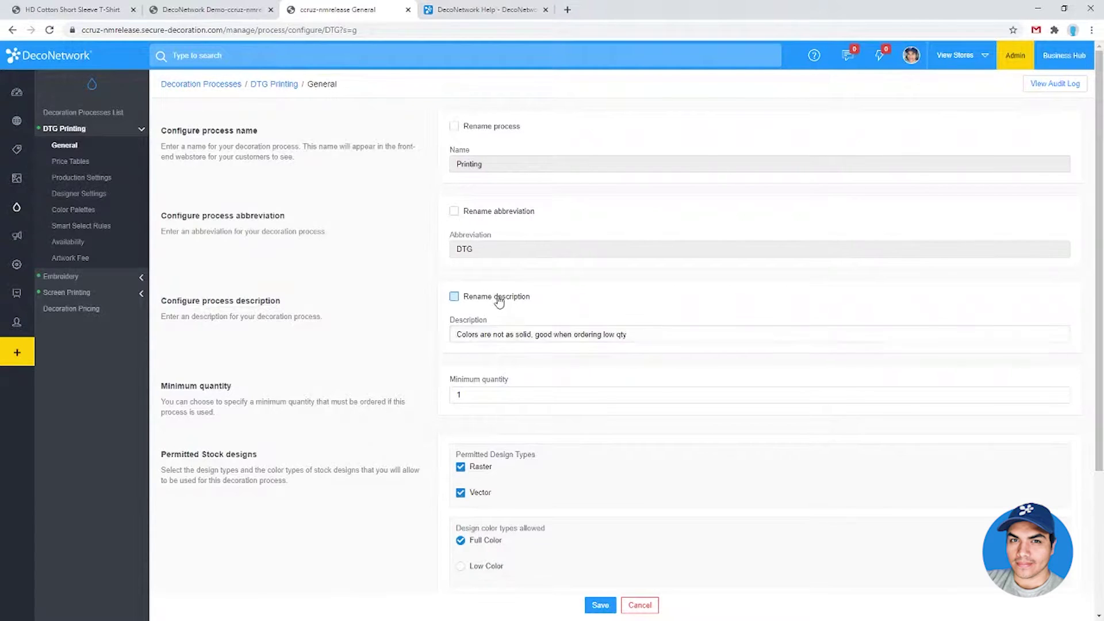
pyautogui.click(651, 336)
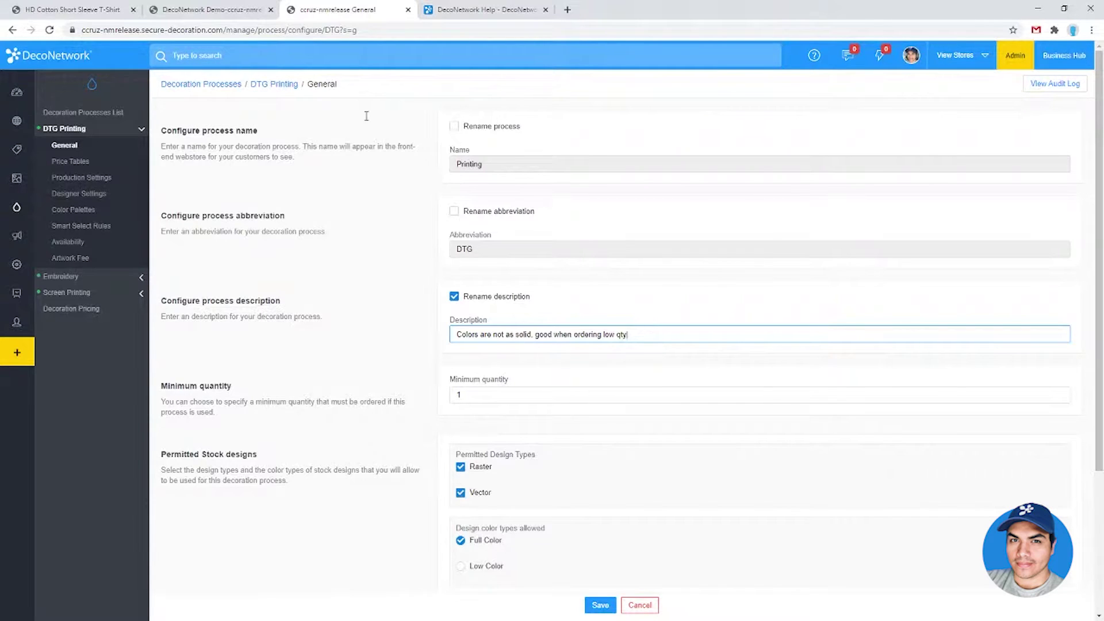
# Open the HD Cotton Short Sleeve T-Shirt in the storefront designer and view the available design types
pyautogui.click(80, 16)
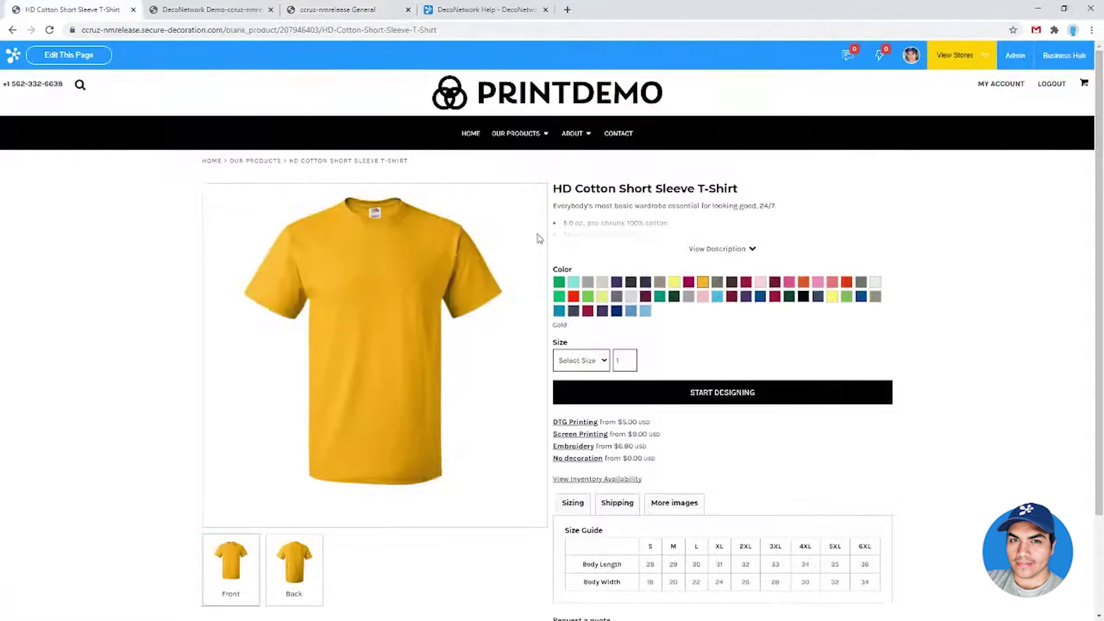
pyautogui.click(732, 398)
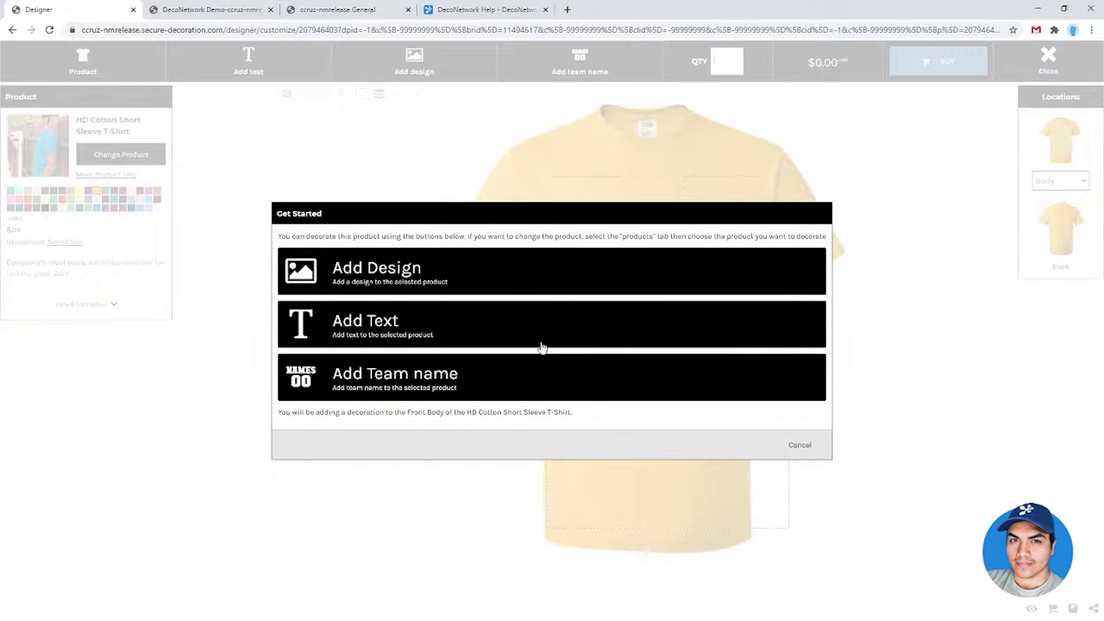
pyautogui.click(799, 446)
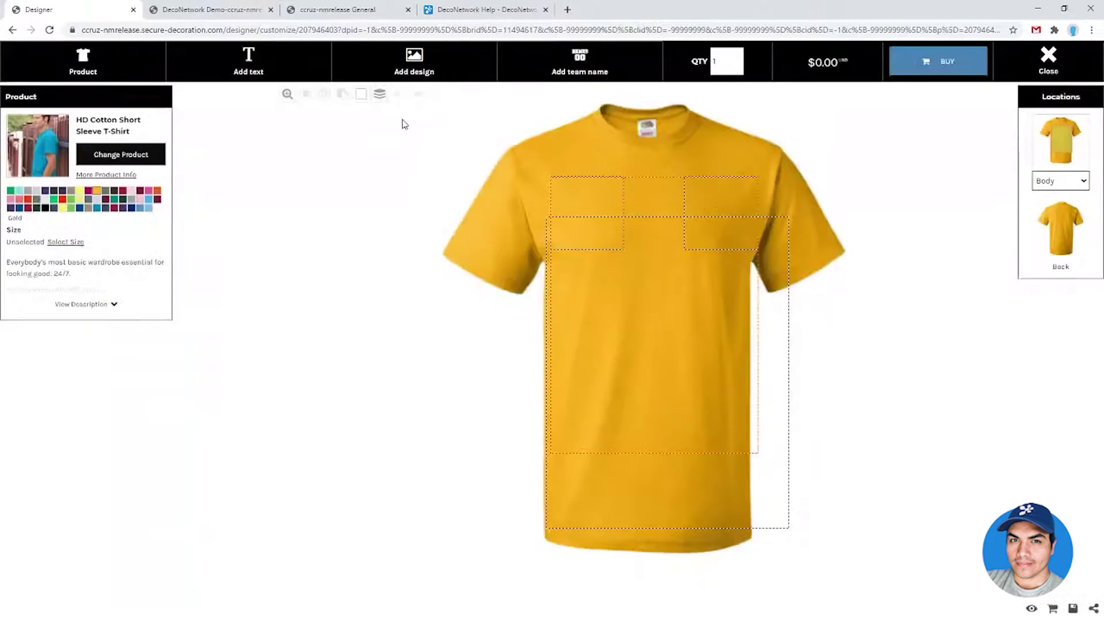
pyautogui.click(413, 73)
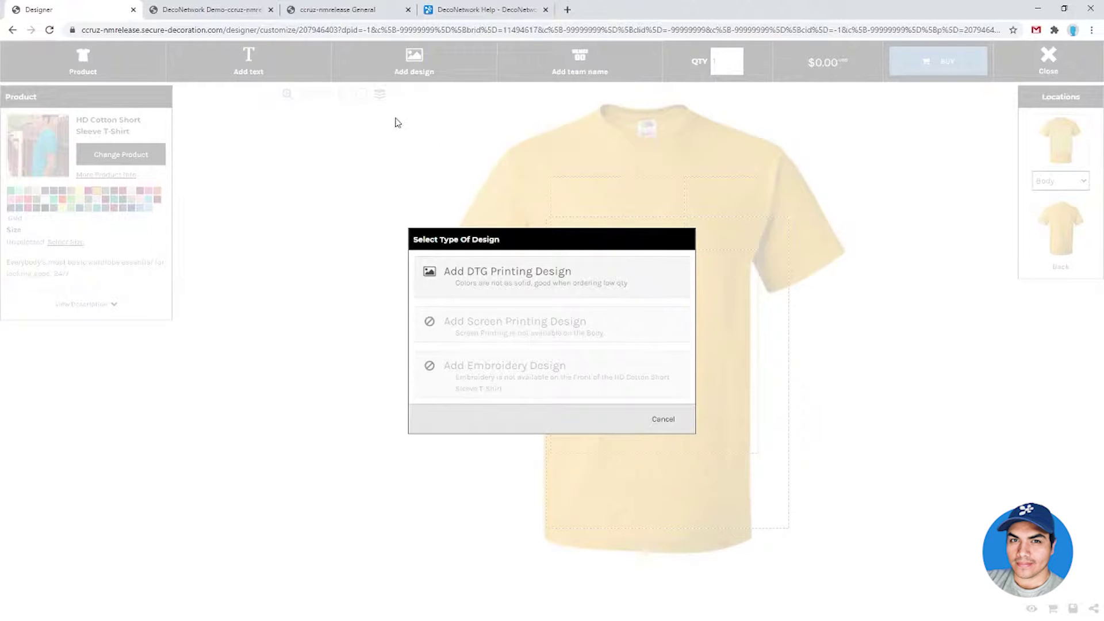
# Return to the DTG Printing settings, enable renaming of the process, and open Screen Printing's general settings
pyautogui.click(370, 6)
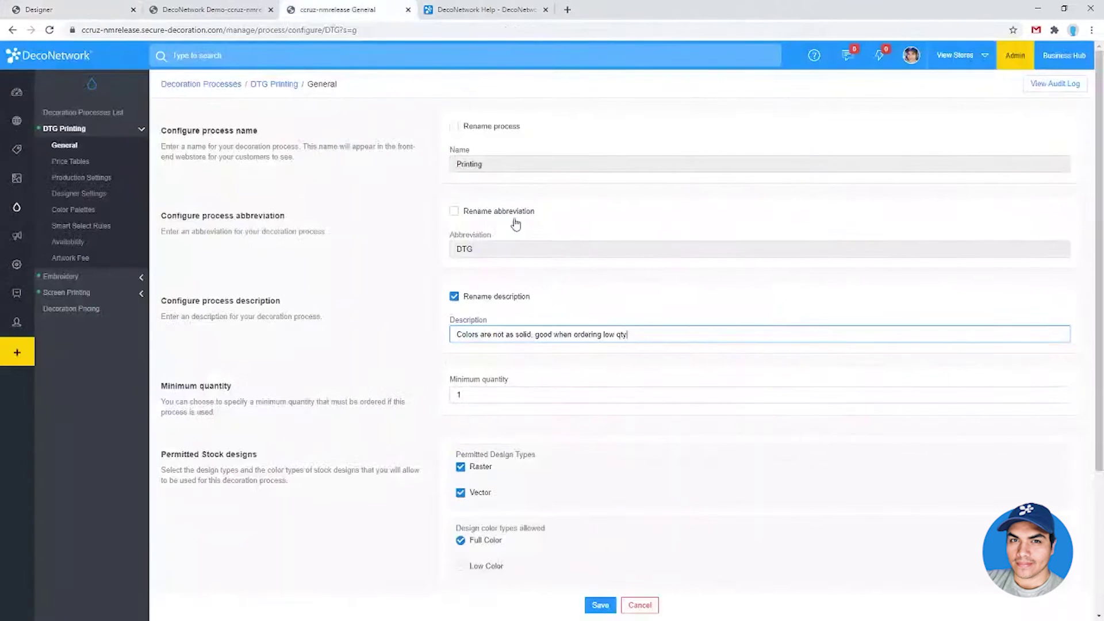
pyautogui.click(496, 164)
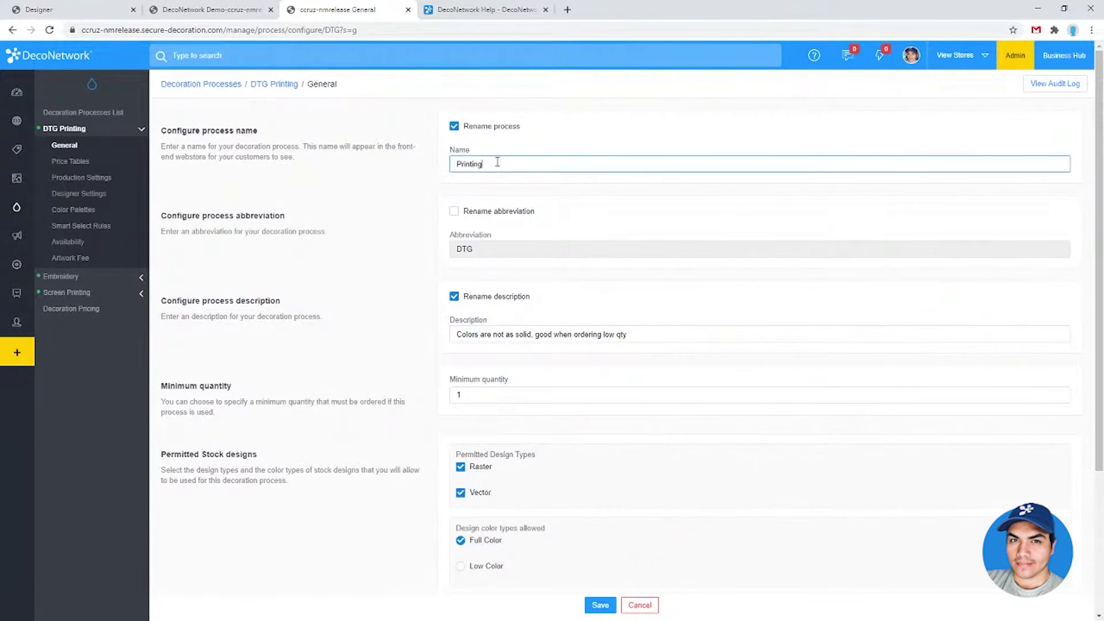
pyautogui.click(80, 293)
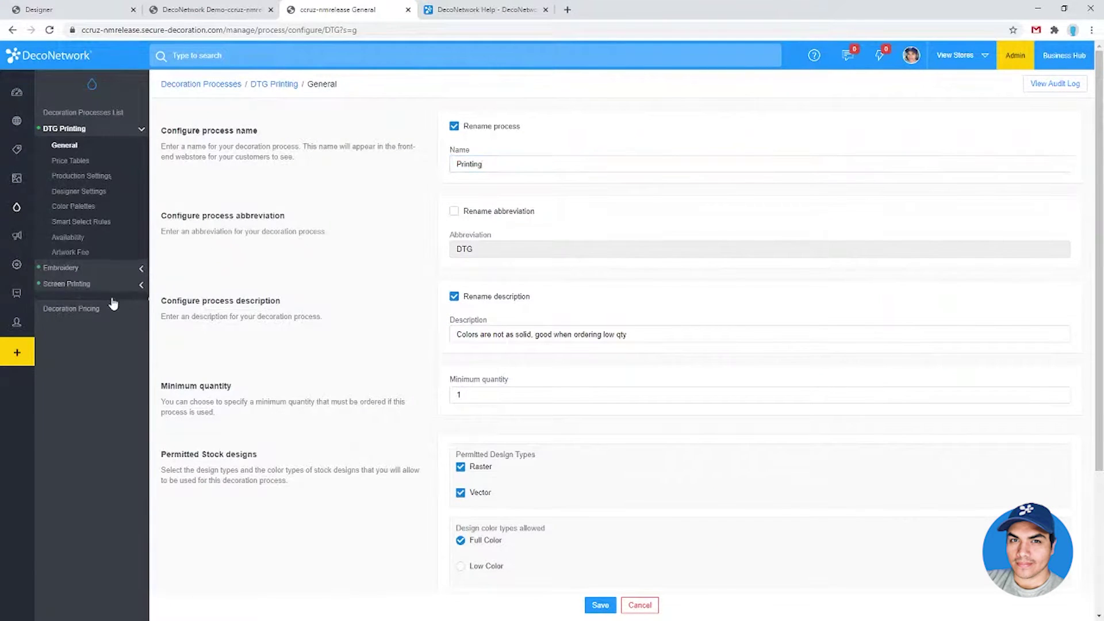
pyautogui.click(85, 180)
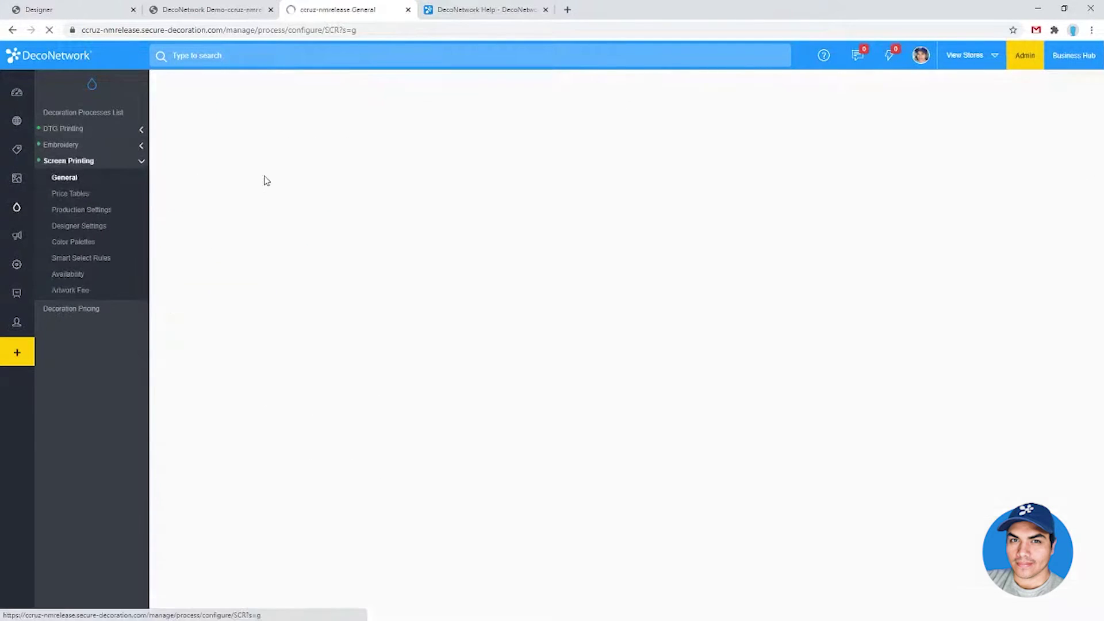
# Enable renaming of the Screen Printing process and set its name to "Screen Printing (24 and above)"
pyautogui.click(503, 125)
pyautogui.click(535, 164)
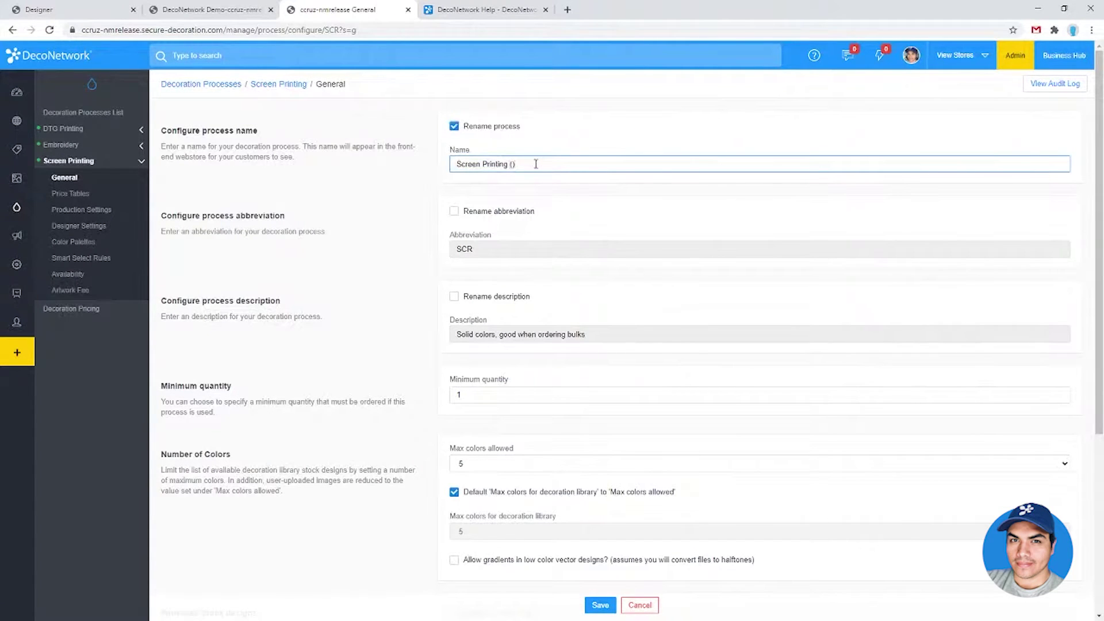
pyautogui.write('24')
pyautogui.write('and above')
# Review the storefront product page and the designer's design type choices, returning to the Screen Printing settings
pyautogui.click(486, 9)
pyautogui.click(324, 9)
pyautogui.click(263, 12)
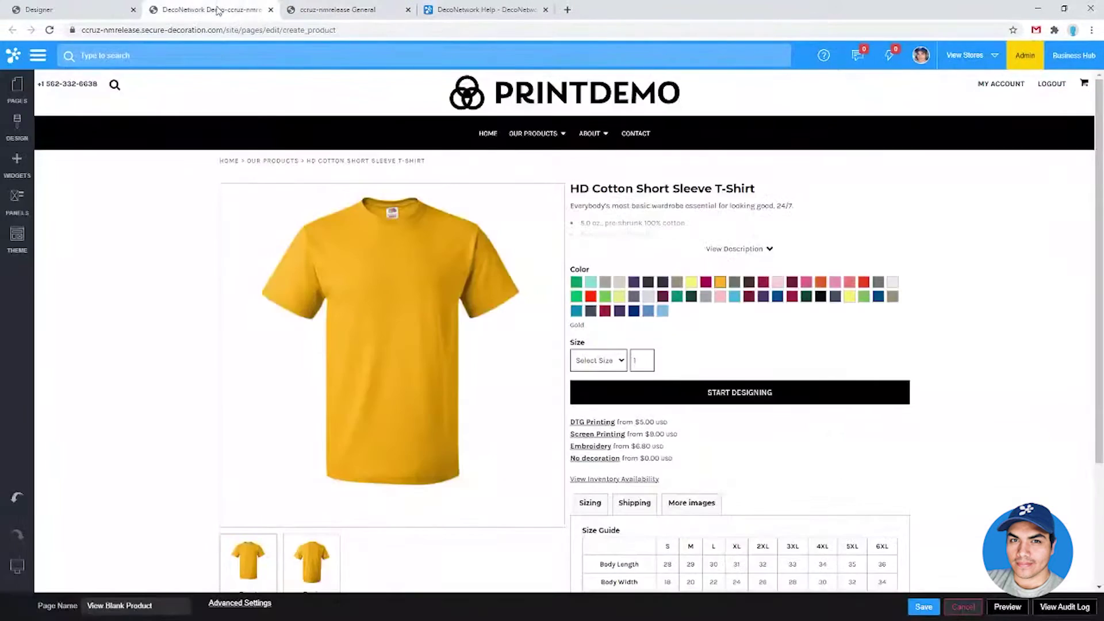
pyautogui.click(89, 5)
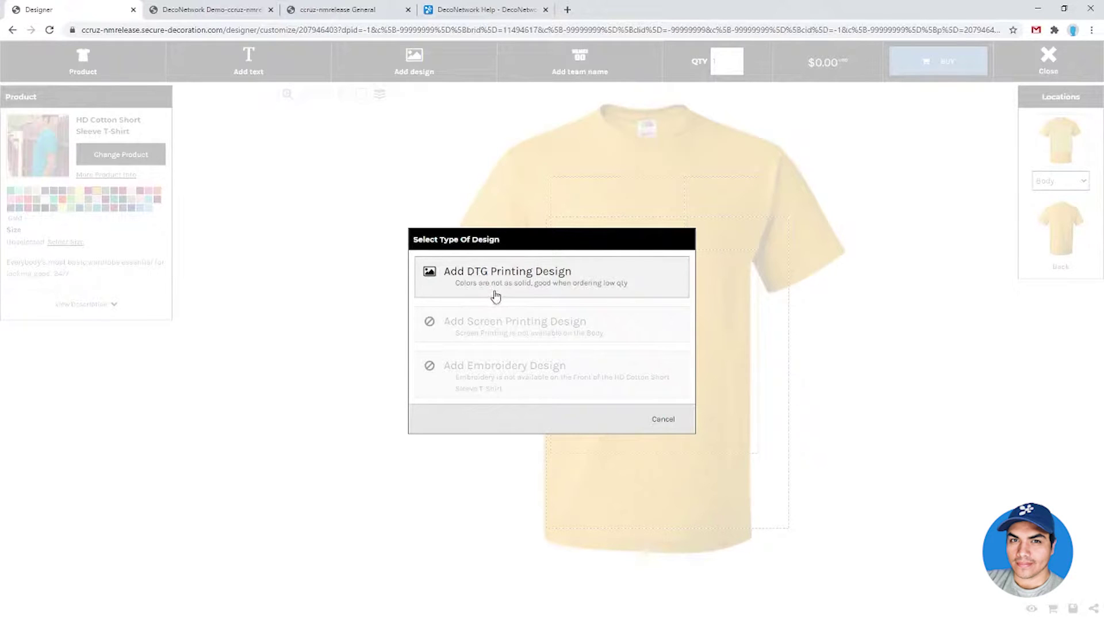
pyautogui.click(339, 10)
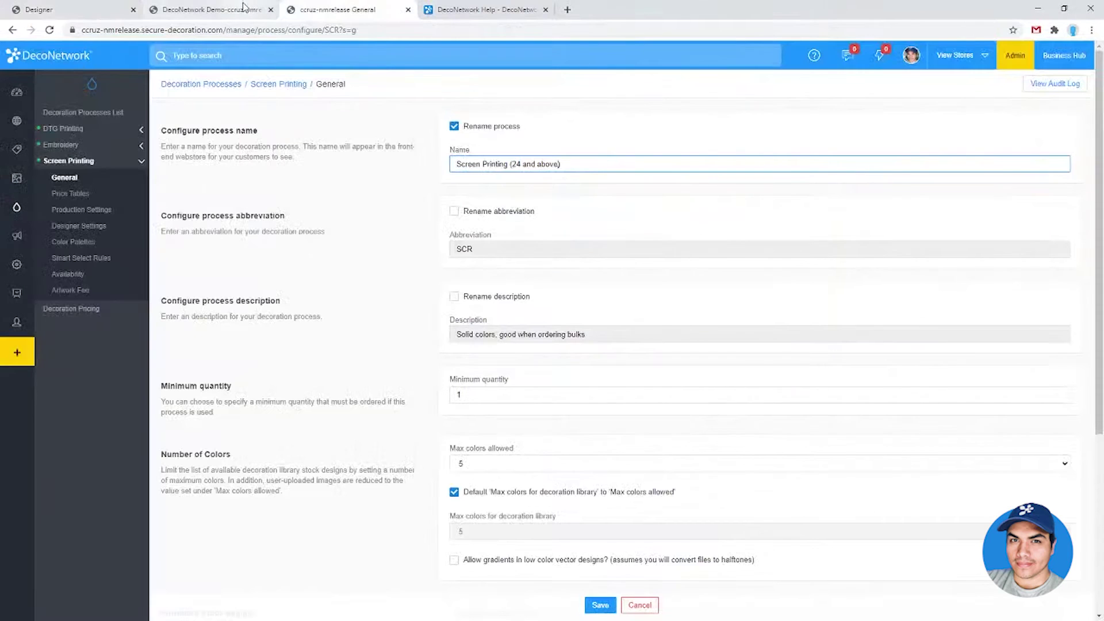
# Enable renaming of the Screen Printing description and shorten the process name to "Screen Printing"
pyautogui.click(489, 298)
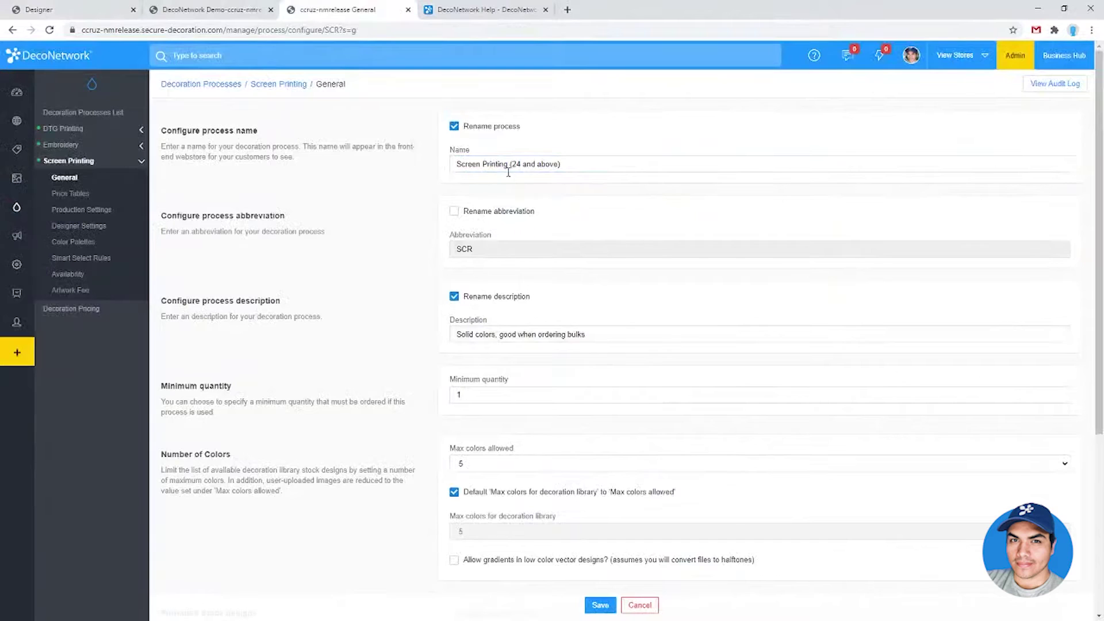
pyautogui.moveTo(508, 165); pyautogui.dragTo(646, 169)
pyautogui.press('BackSpace')
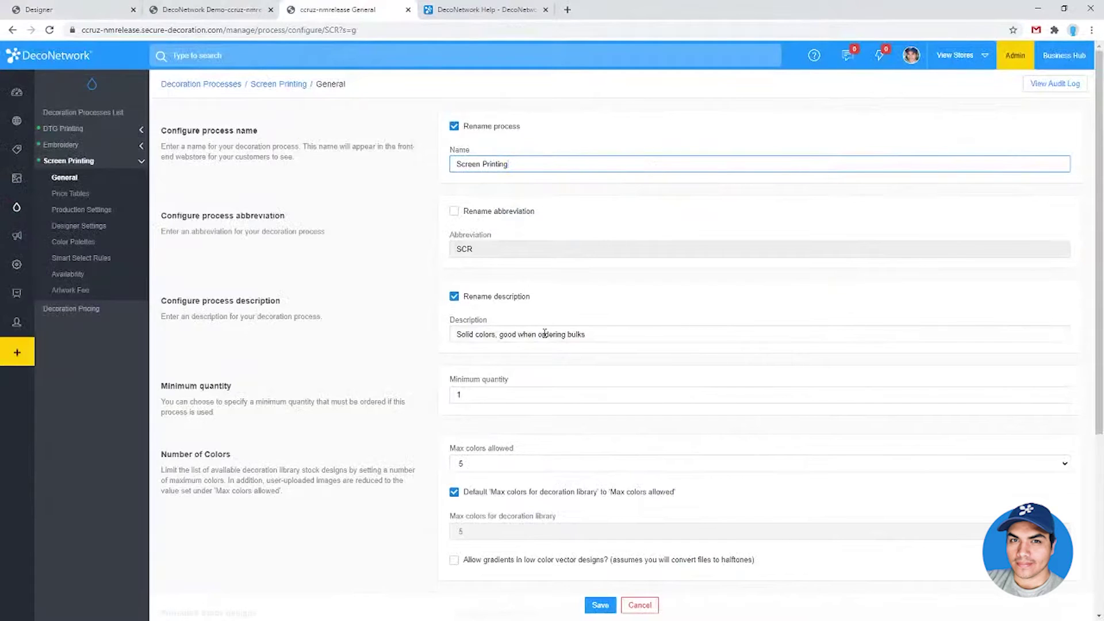
# Append "Volume discounts available" to the end of the Screen Printing description
pyautogui.moveTo(585, 334)
pyautogui.mouseDown()
pyautogui.moveTo(455, 334)
pyautogui.moveTo(583, 337)
pyautogui.mouseUp()
pyautogui.click(471, 335)
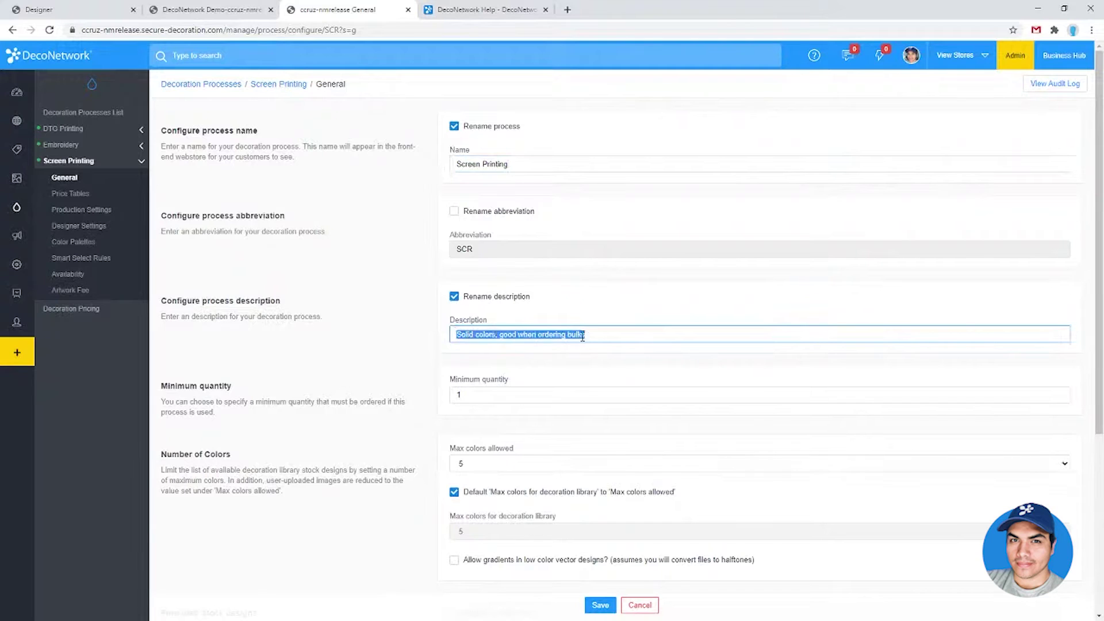
pyautogui.click(603, 333)
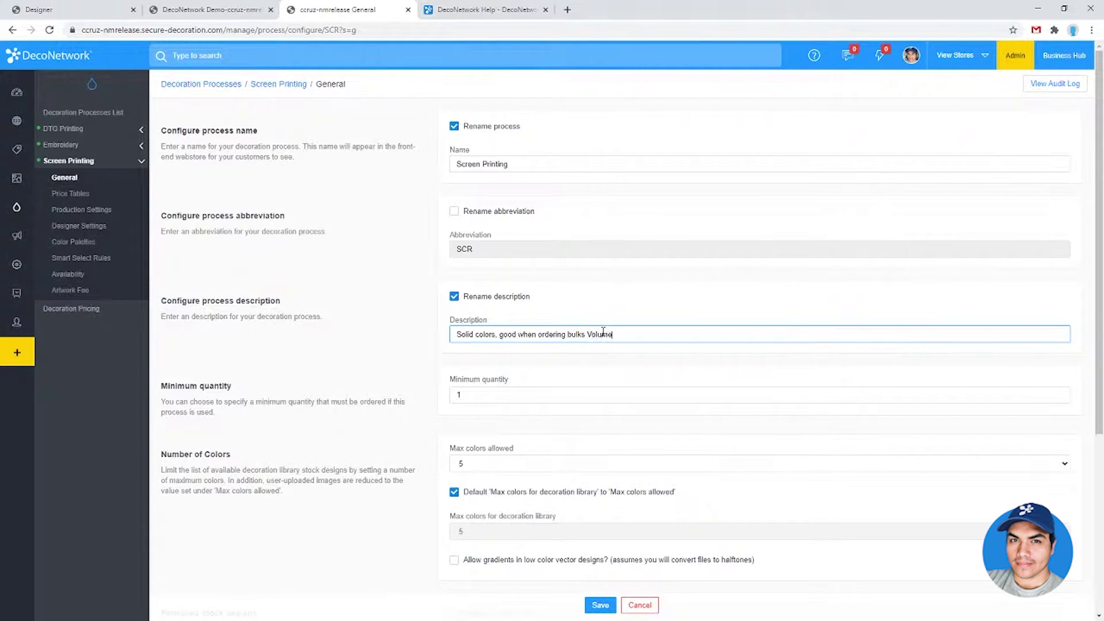
pyautogui.write('Volume discounts available')
# Replace "good when ordering" in the Screen Printing description with "best for high volume orders"
pyautogui.moveTo(499, 334); pyautogui.dragTo(565, 335)
pyautogui.write('best for high ')
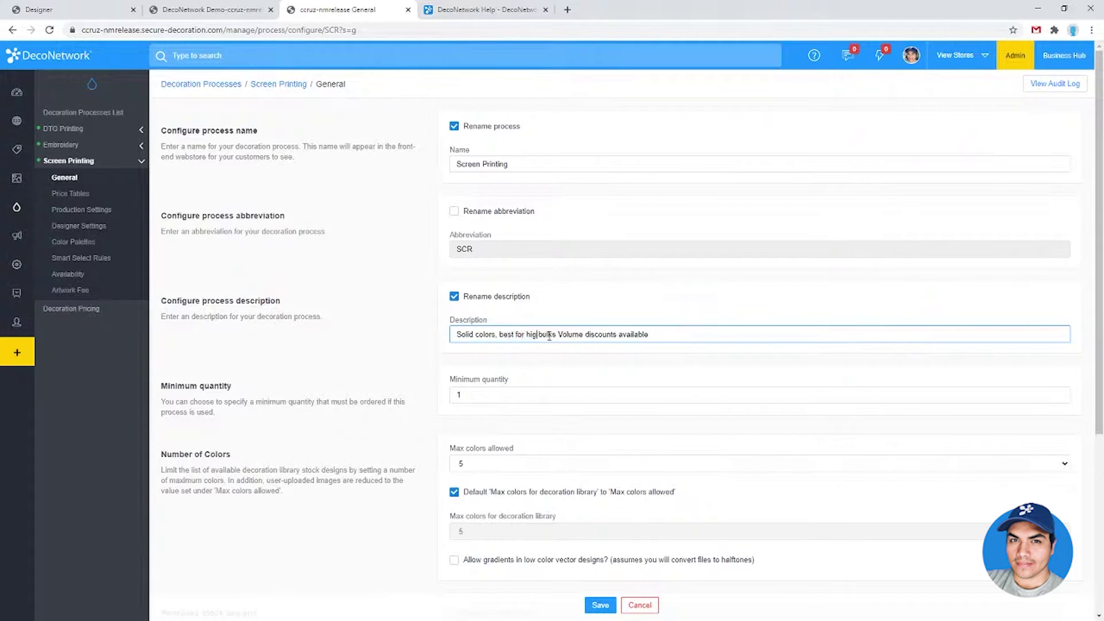
pyautogui.write('volume order')
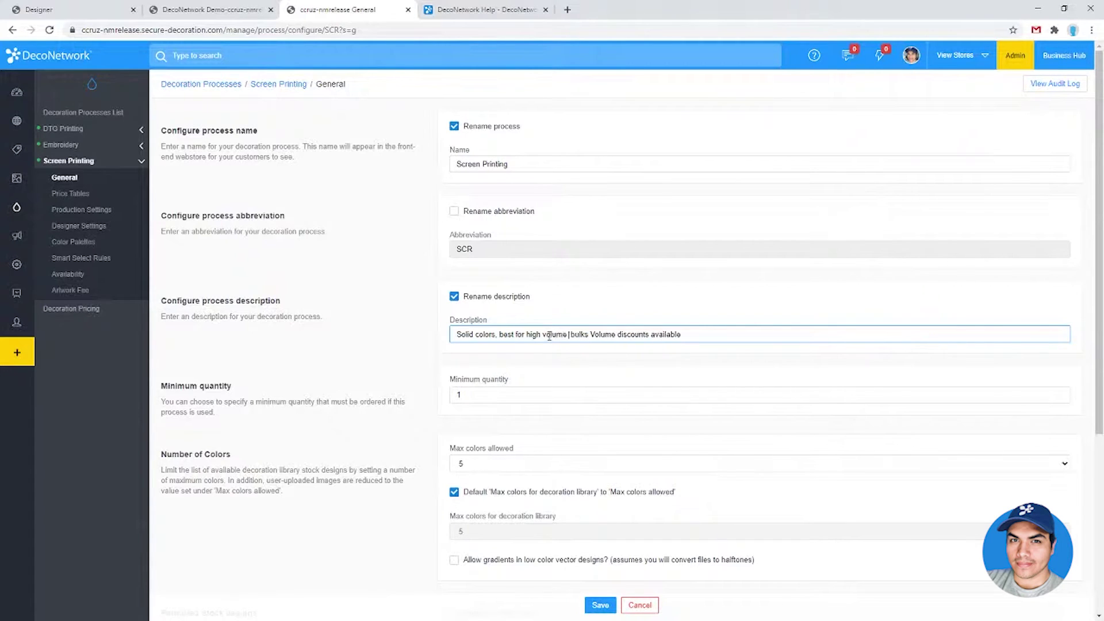
pyautogui.write('s ')
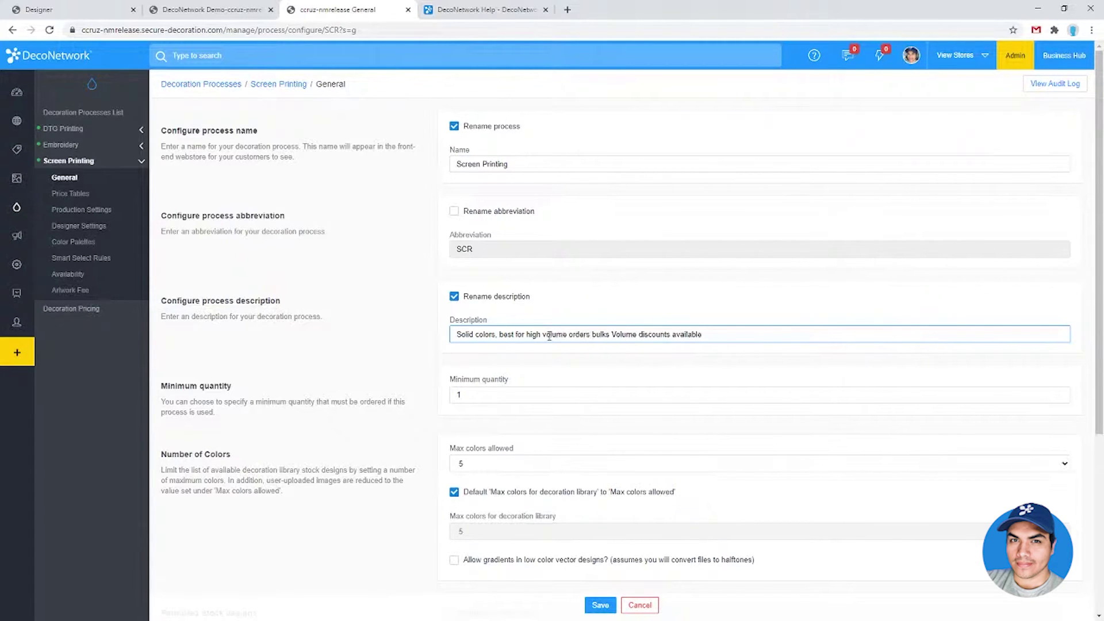
# Finish the description as "Solid colors, best for high volume orders. Discounts available" and save the Screen Printing settings
pyautogui.write('.')
pyautogui.press('Delete')
pyautogui.press('Delete')
pyautogui.press('Delete')
pyautogui.press('Delete')
pyautogui.press('Delete')
pyautogui.press('Delete')
pyautogui.press('Delete')
pyautogui.press('Delete')
pyautogui.press('Delete')
pyautogui.press('Delete')
pyautogui.press('Delete')
pyautogui.press('Delete')
pyautogui.press('Delete')
pyautogui.write('D')
pyautogui.press('Delete')
pyautogui.click(600, 606)
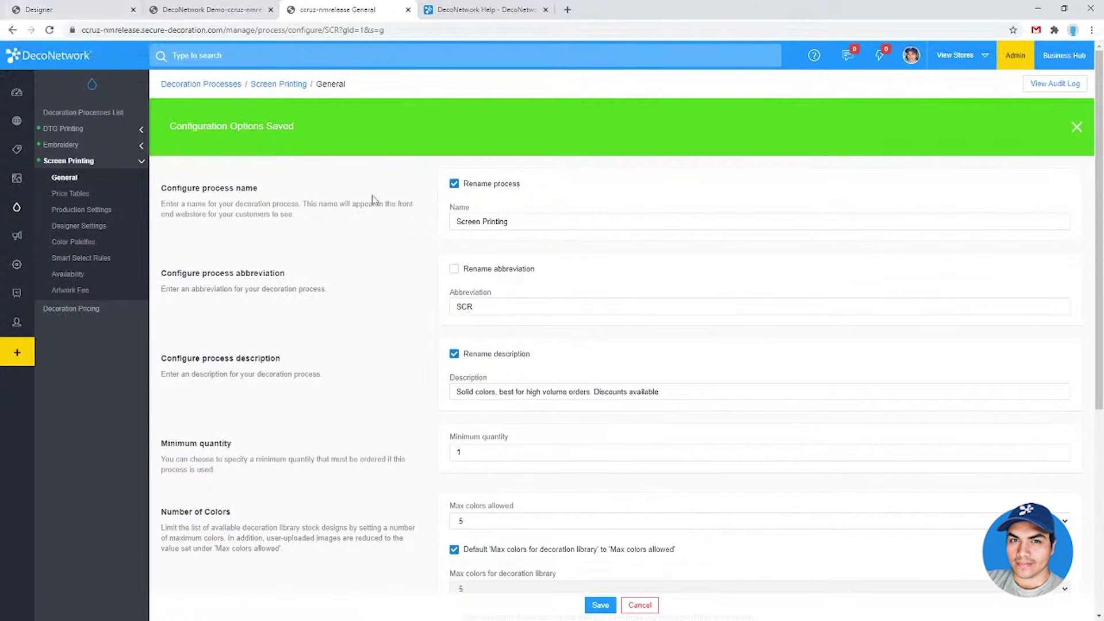
# Check the designer's design type choices and open the DTG Printing general settings
pyautogui.click(81, 10)
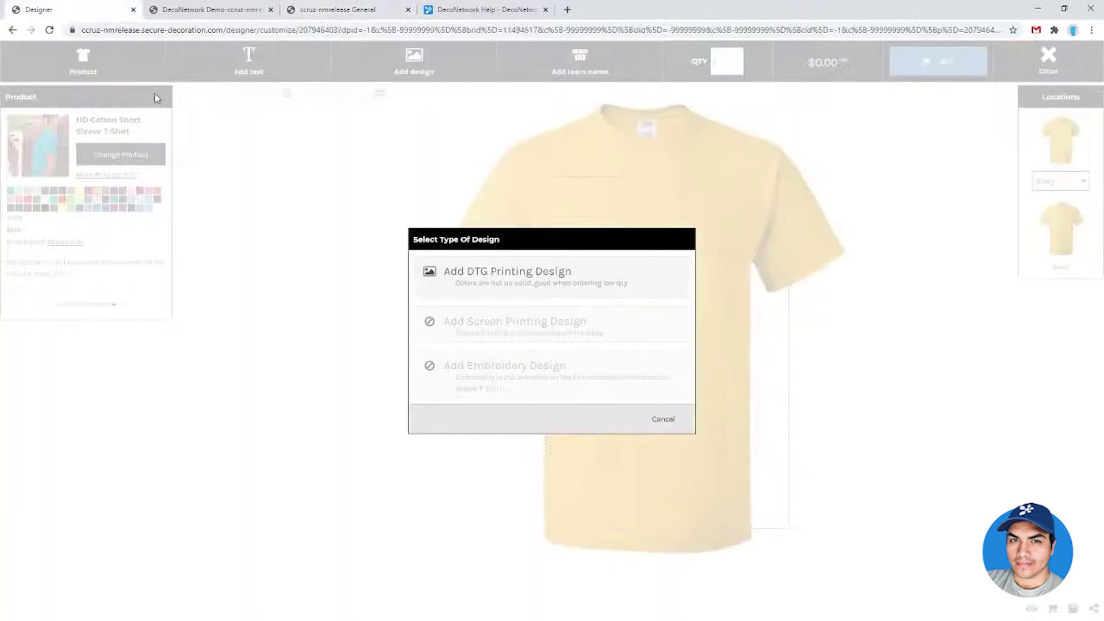
pyautogui.click(351, 10)
pyautogui.click(69, 129)
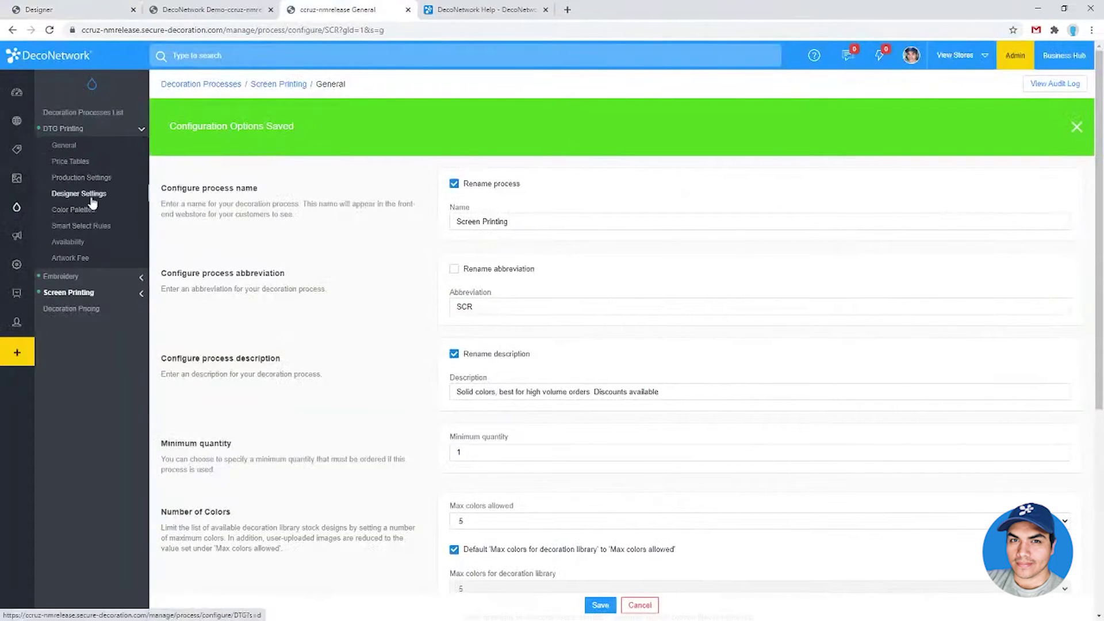
pyautogui.click(72, 146)
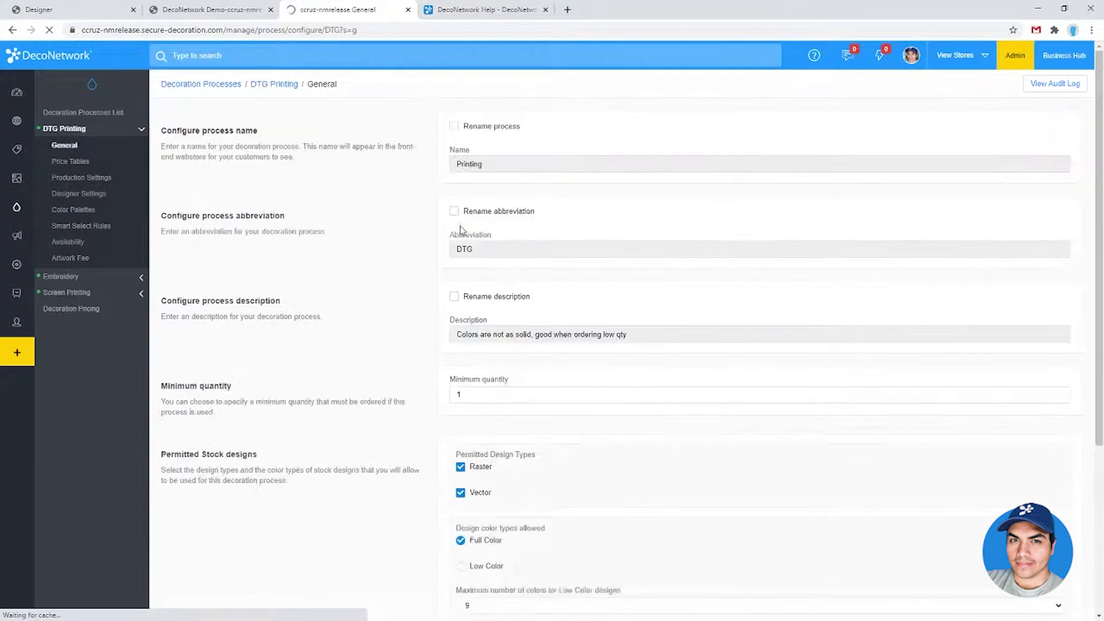
# Enable renaming of the DTG Printing description and replace its opening phrase with "Great for full color images"
pyautogui.click(493, 299)
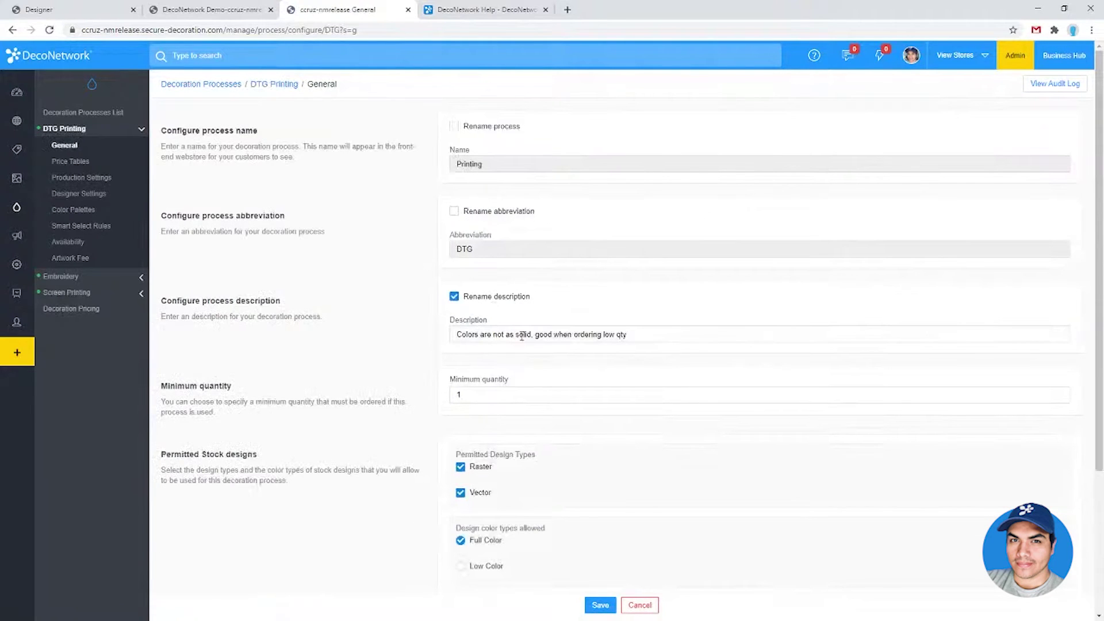
pyautogui.doubleClick(521, 336)
pyautogui.moveTo(521, 335); pyautogui.dragTo(393, 338)
pyautogui.write('Great')
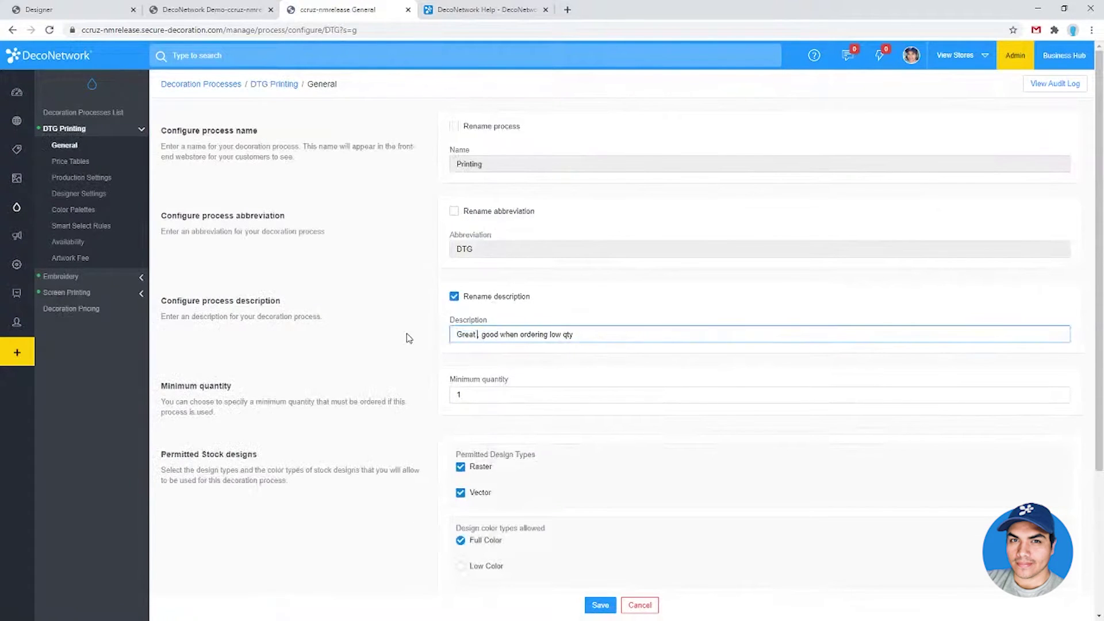
pyautogui.write(' for full color images')
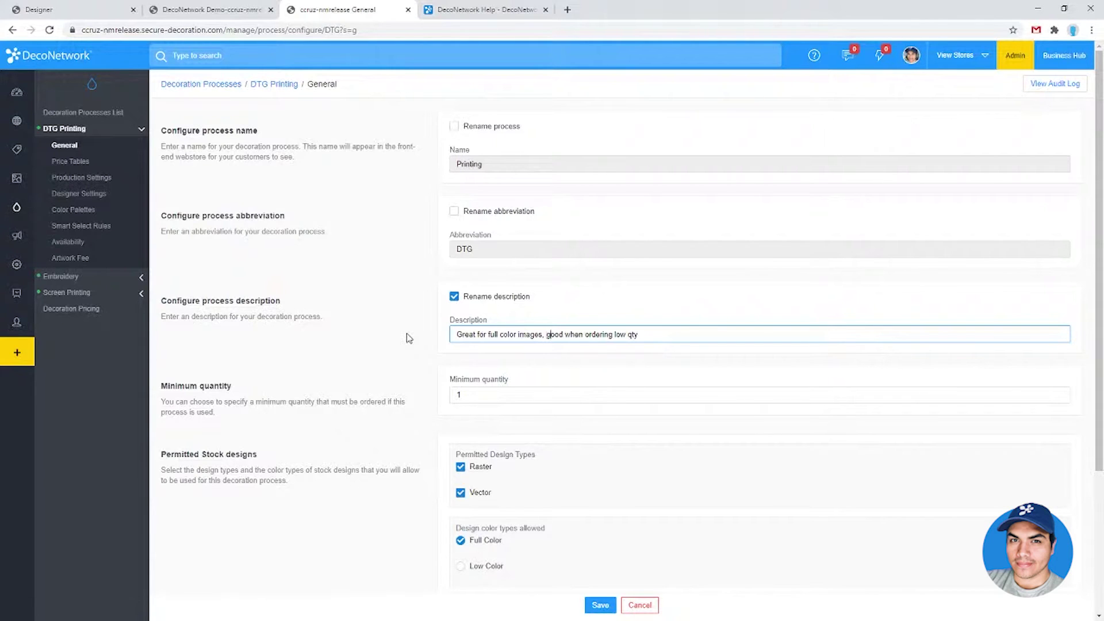
# Replace the end of the DTG Printing description with "good for one-offs" and save the settings
pyautogui.hotkey('shift', 'End')
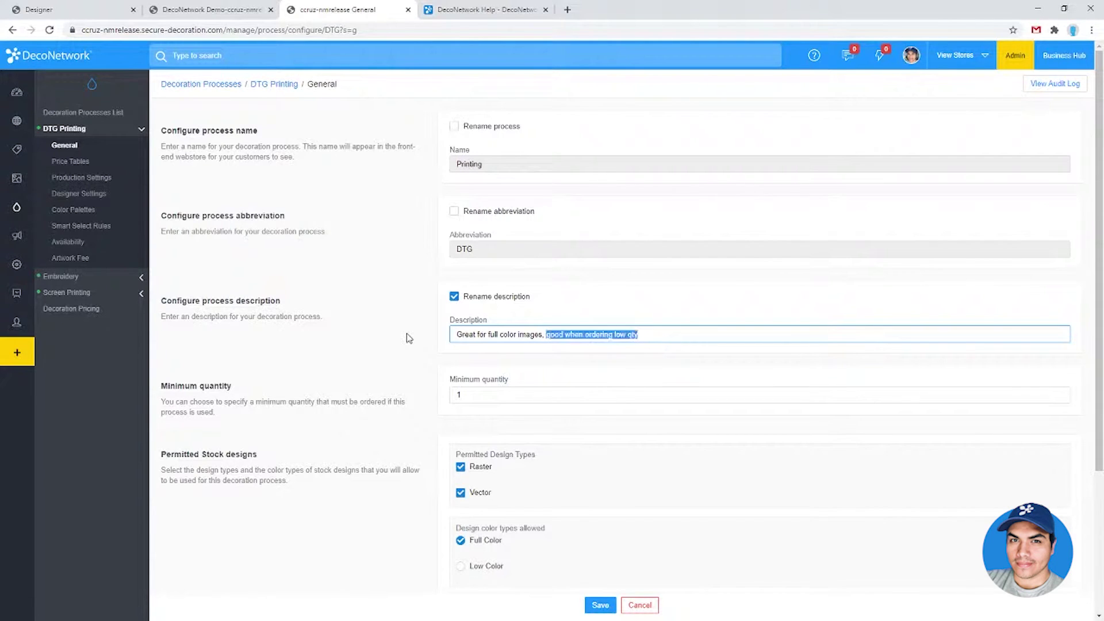
pyautogui.write('c')
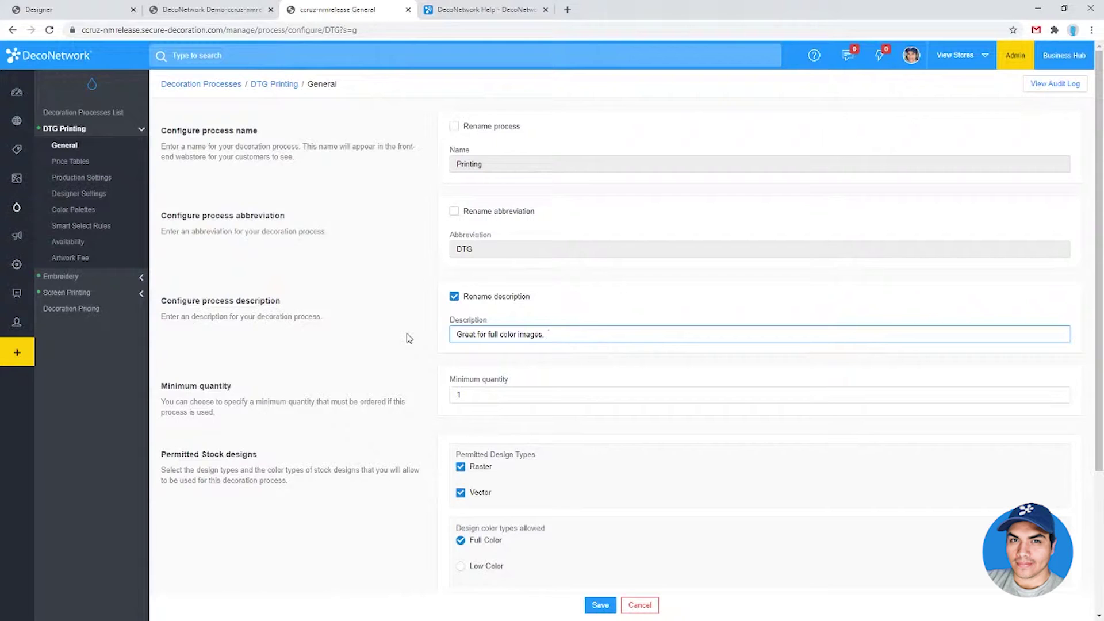
pyautogui.write('ood for one-offs')
pyautogui.click(599, 605)
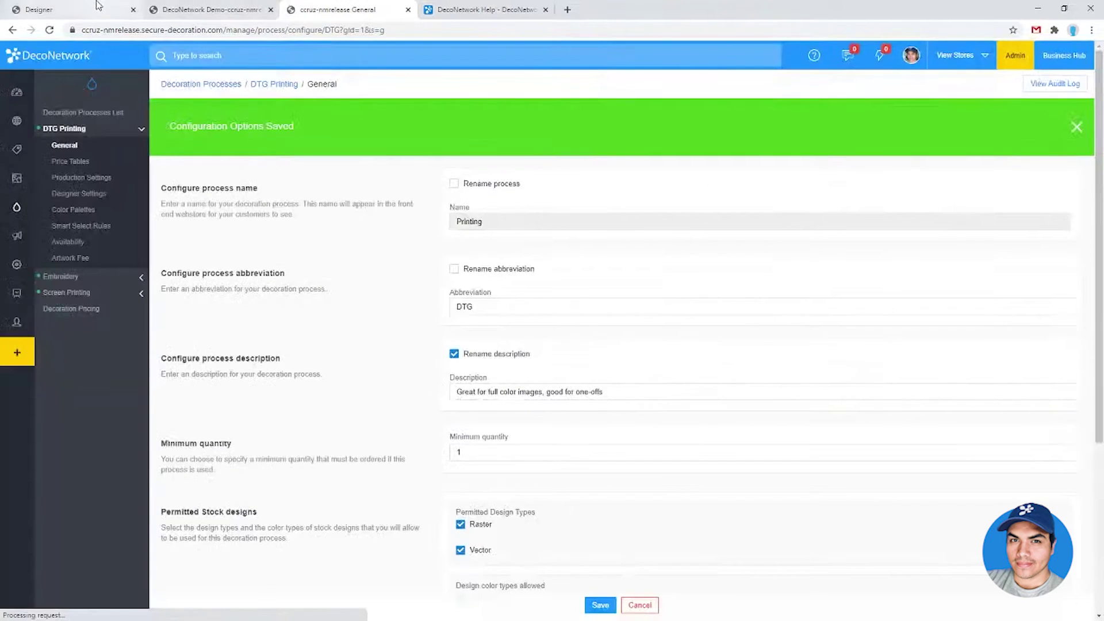
# Reload the designer, dismiss the Get Started dialog and check the DTG Printing description among the design type choices
pyautogui.click(96, 7)
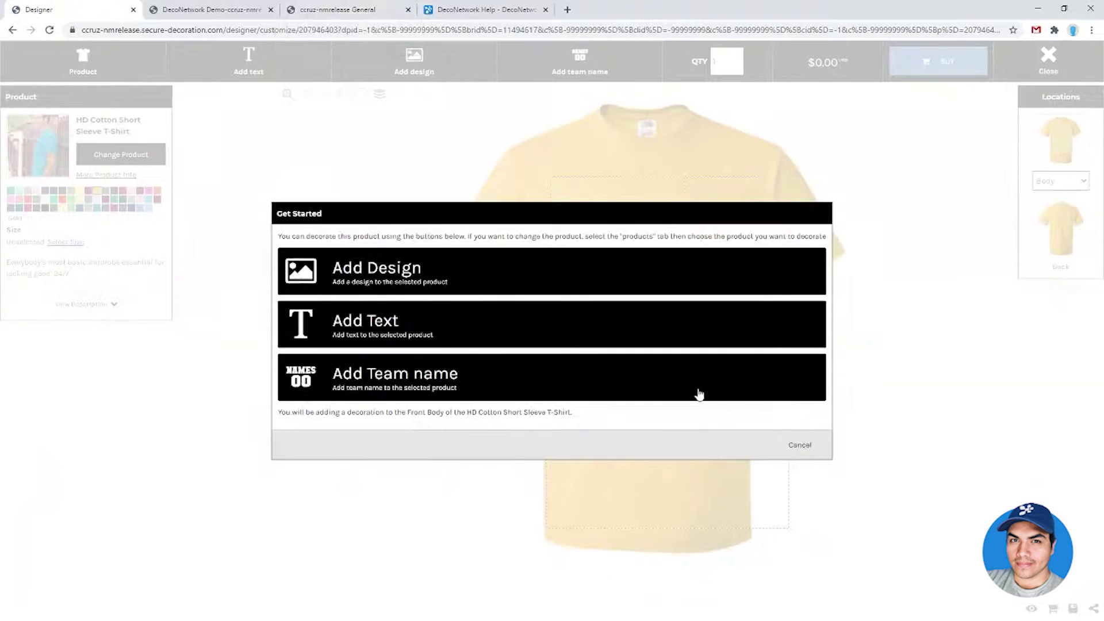
pyautogui.click(801, 444)
pyautogui.click(409, 72)
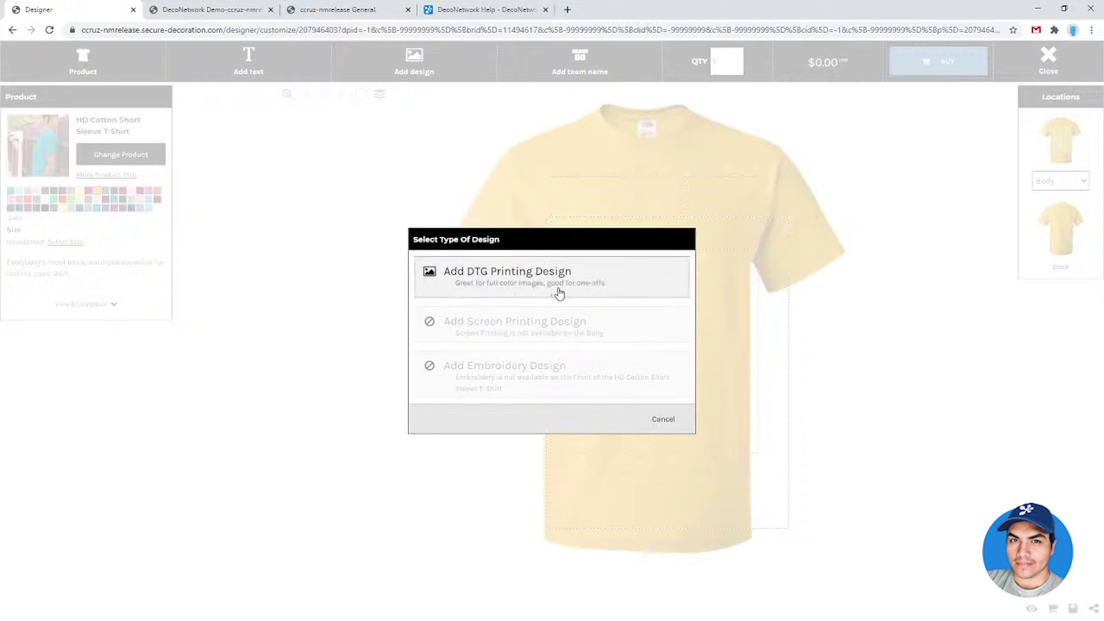
# Return to the DecoNetwork admin site and open the Global Designer Settings for websites
pyautogui.click(355, 8)
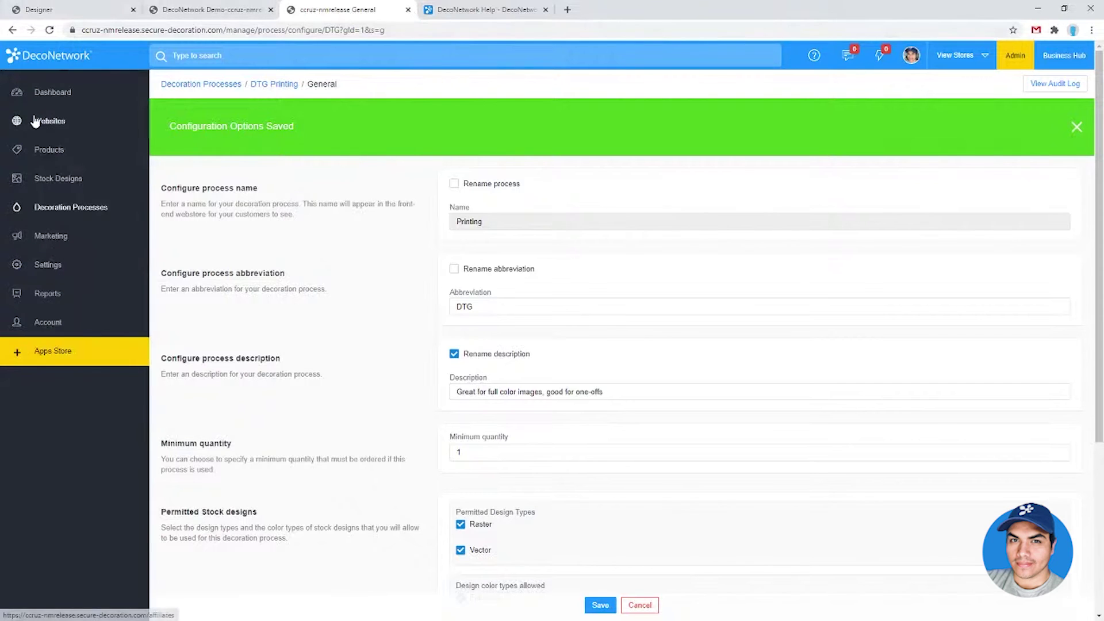
pyautogui.click(41, 124)
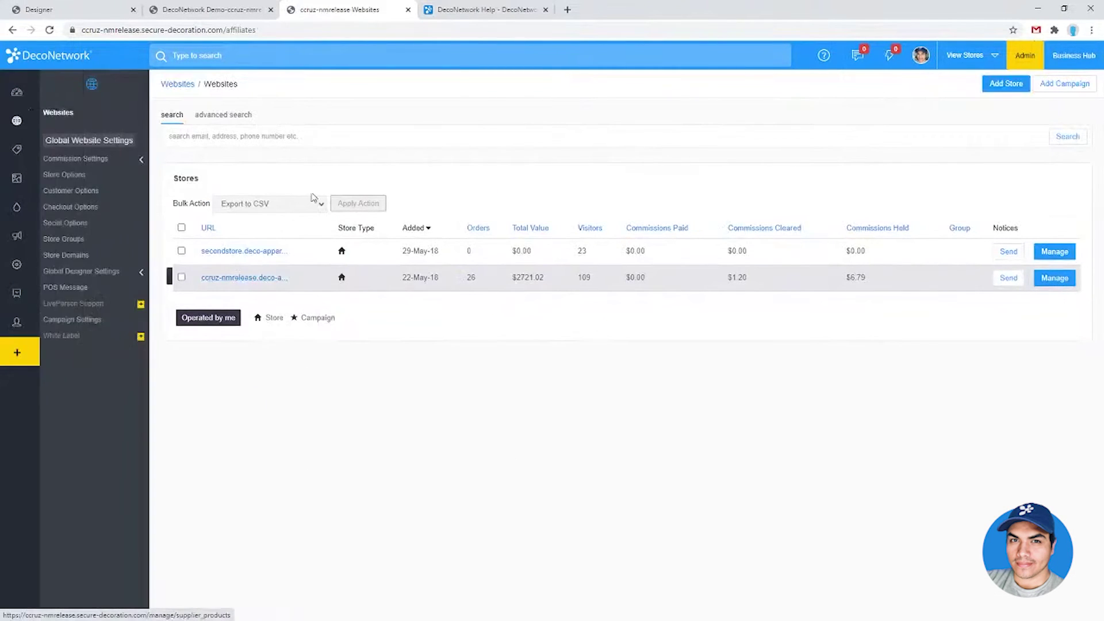
pyautogui.click(88, 275)
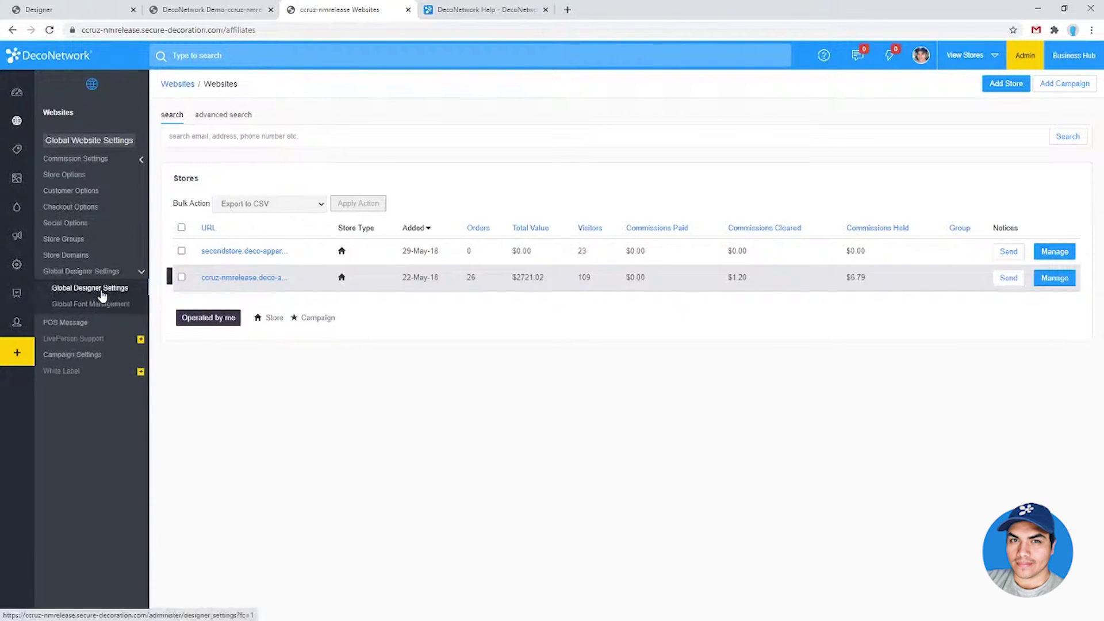
pyautogui.click(101, 295)
# Check the designer's Get Started dialog and its available and unavailable design types, then close the design type selection
pyautogui.click(68, 7)
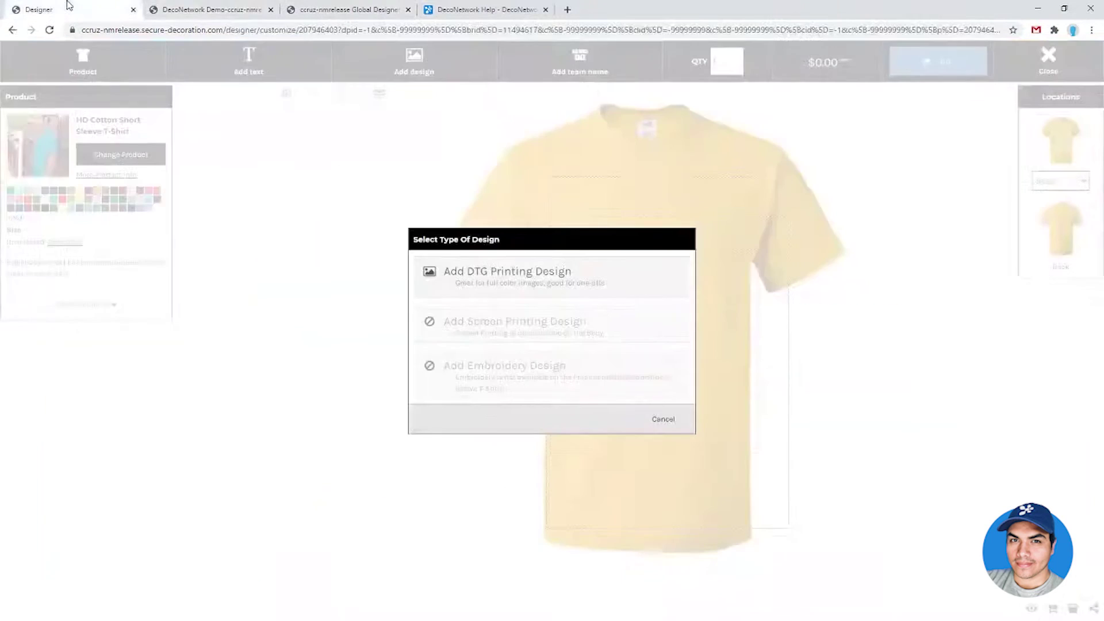
pyautogui.click(663, 419)
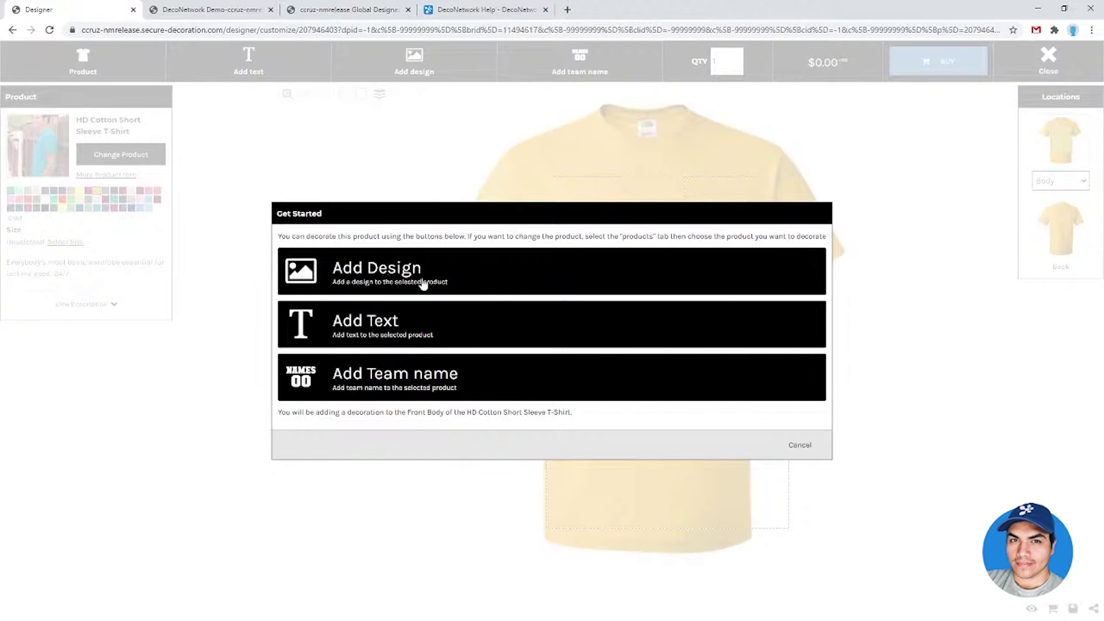
pyautogui.click(383, 281)
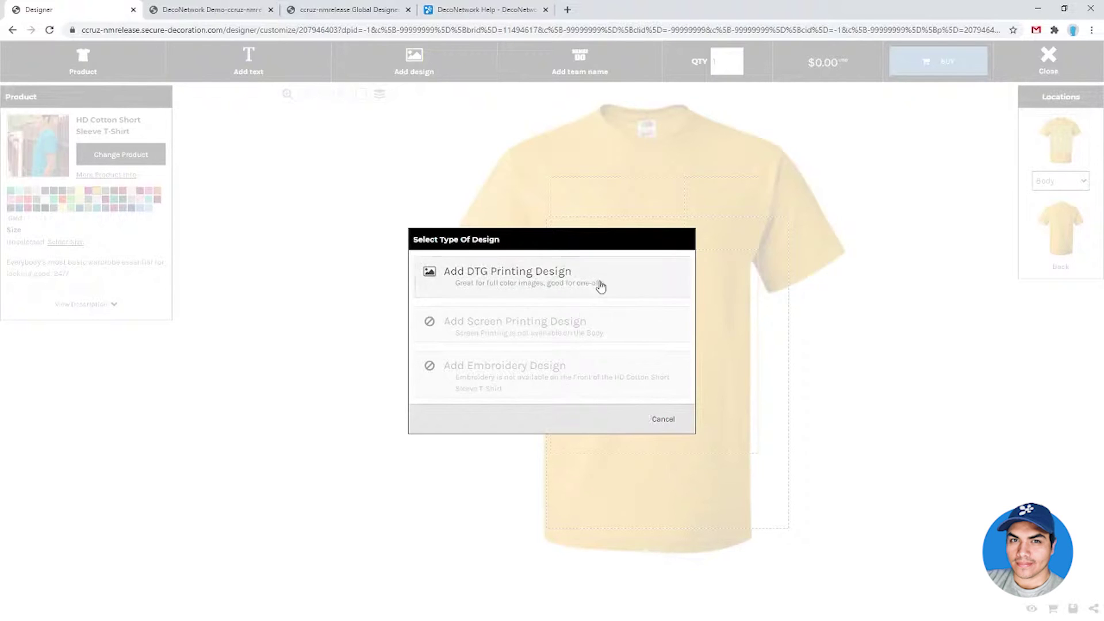
pyautogui.click(662, 419)
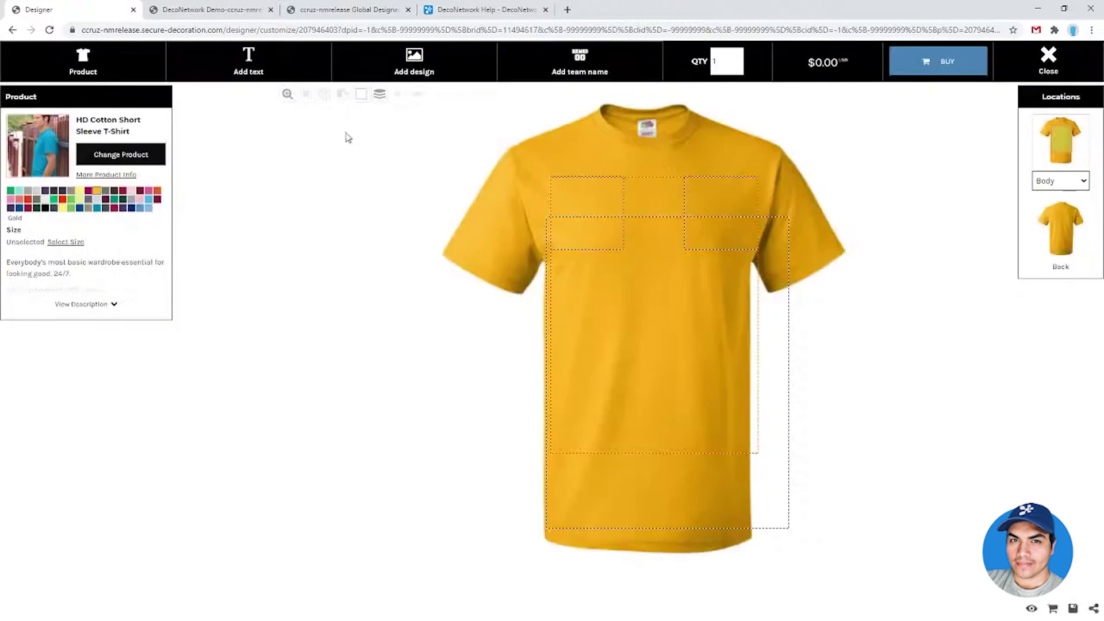
# Review the Global Designer Settings through the Decoration Processes option and save with unavailable processes shown in the 'select process' popup
pyautogui.click(244, 6)
pyautogui.click(317, 7)
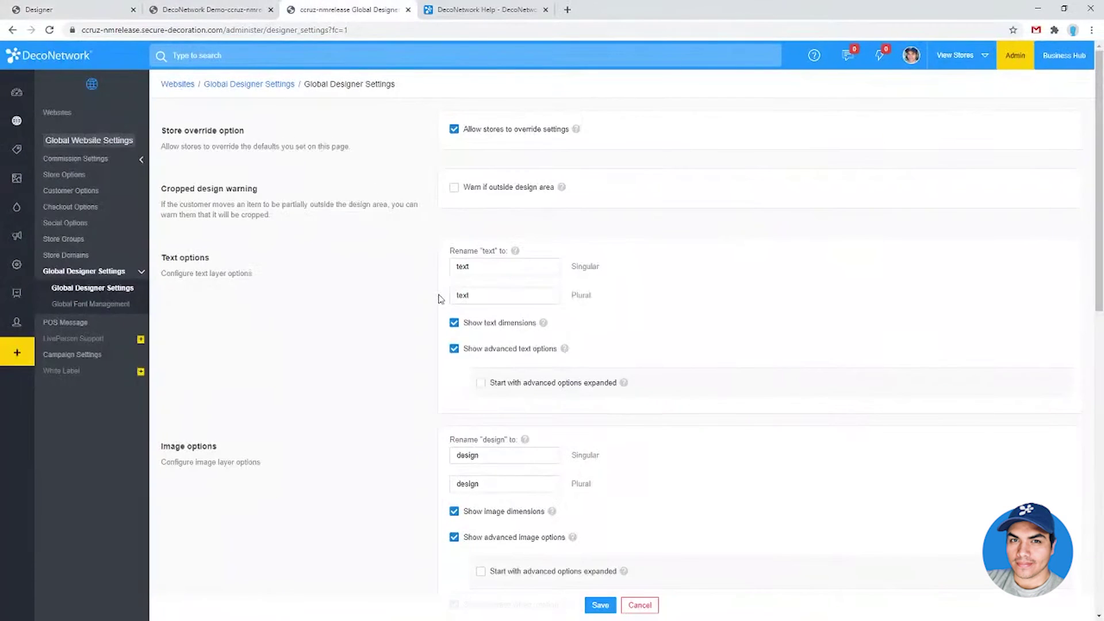
pyautogui.scroll(-6, 438, 298)
pyautogui.scroll(6, 438, 293)
pyautogui.scroll(-10, 482, 358)
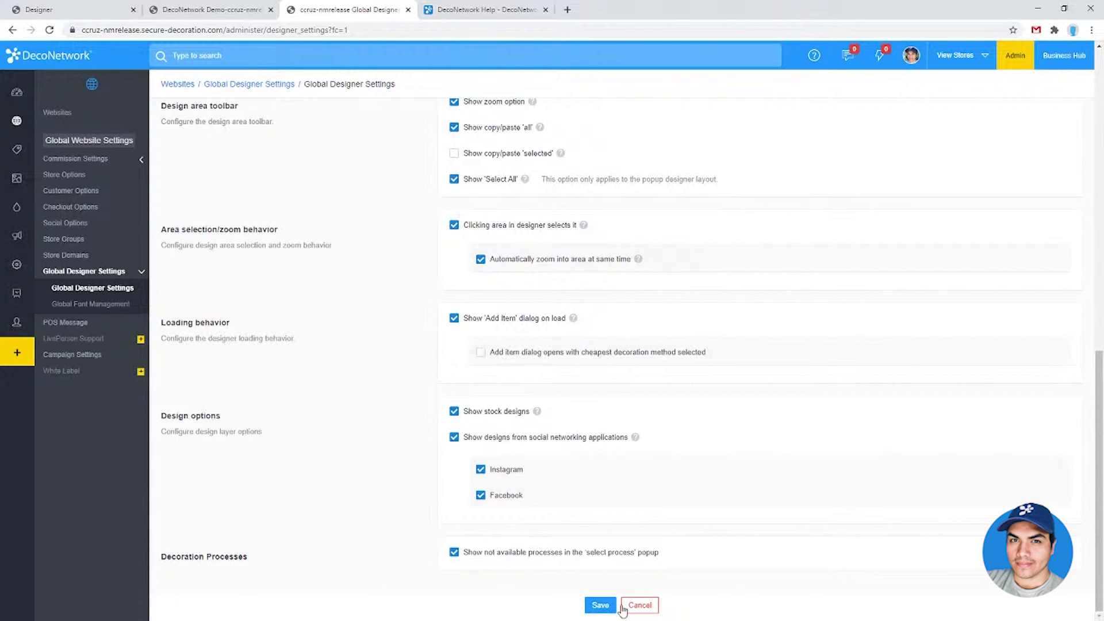
pyautogui.click(600, 605)
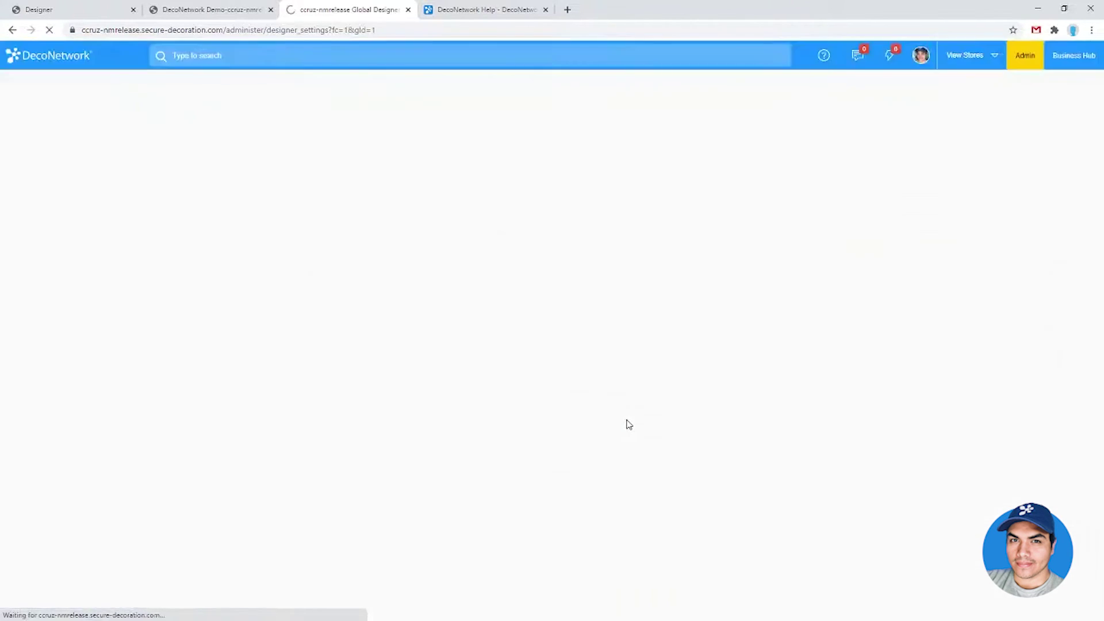
# Reload the designer from its base customize address, removing all the query parameters after the product number
pyautogui.click(98, 10)
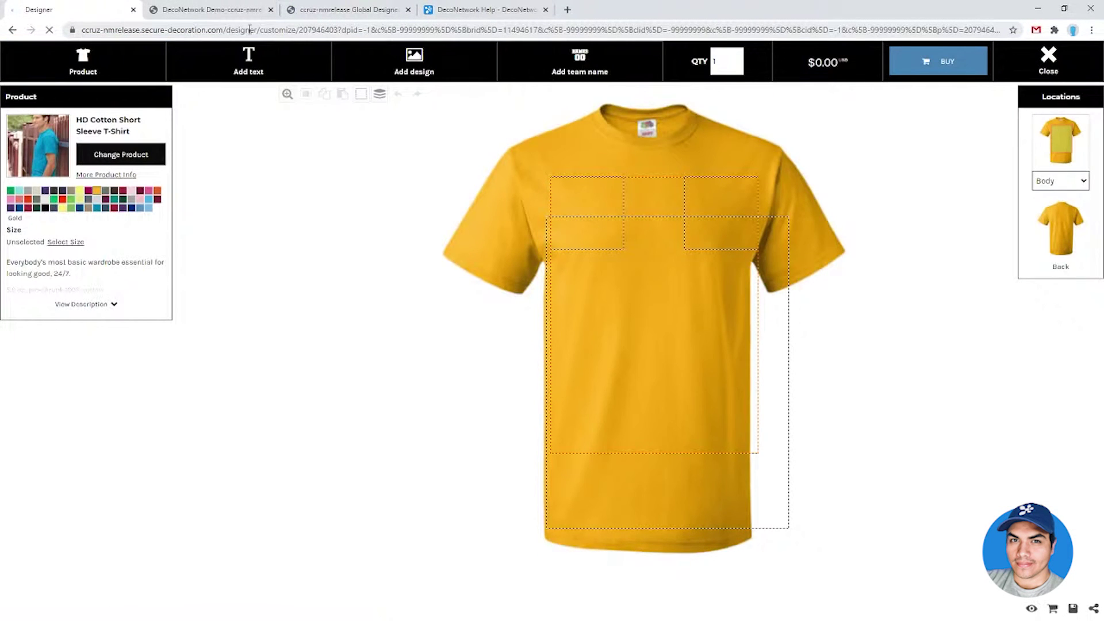
pyautogui.moveTo(315, 29); pyautogui.dragTo(10, 22)
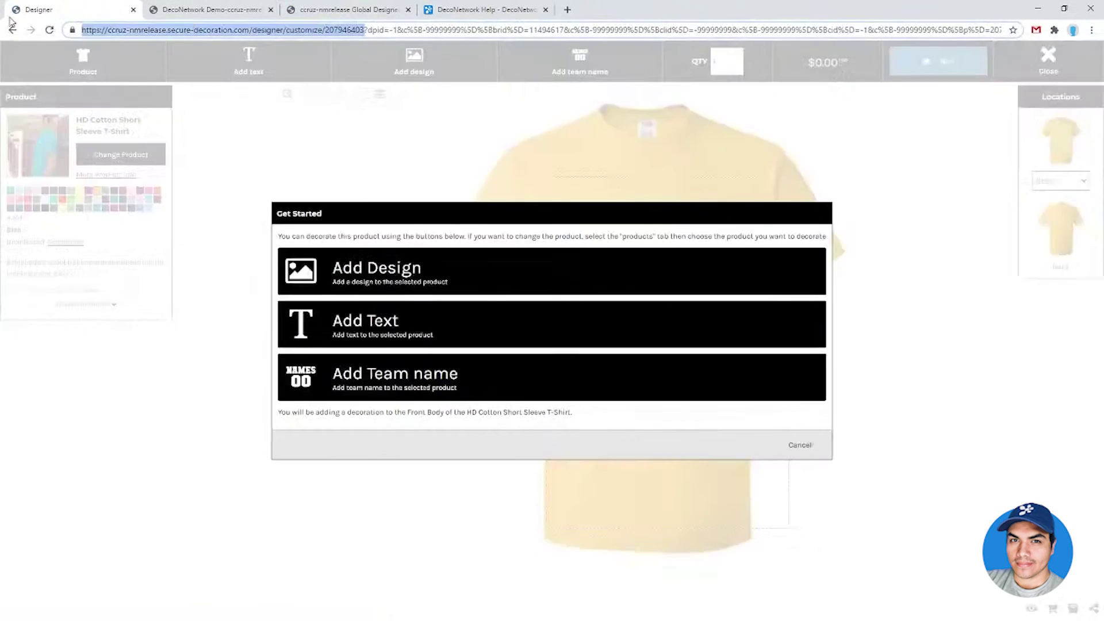
pyautogui.hotkey('shift', 'End')
pyautogui.press('BackSpace')
pyautogui.press('Return')
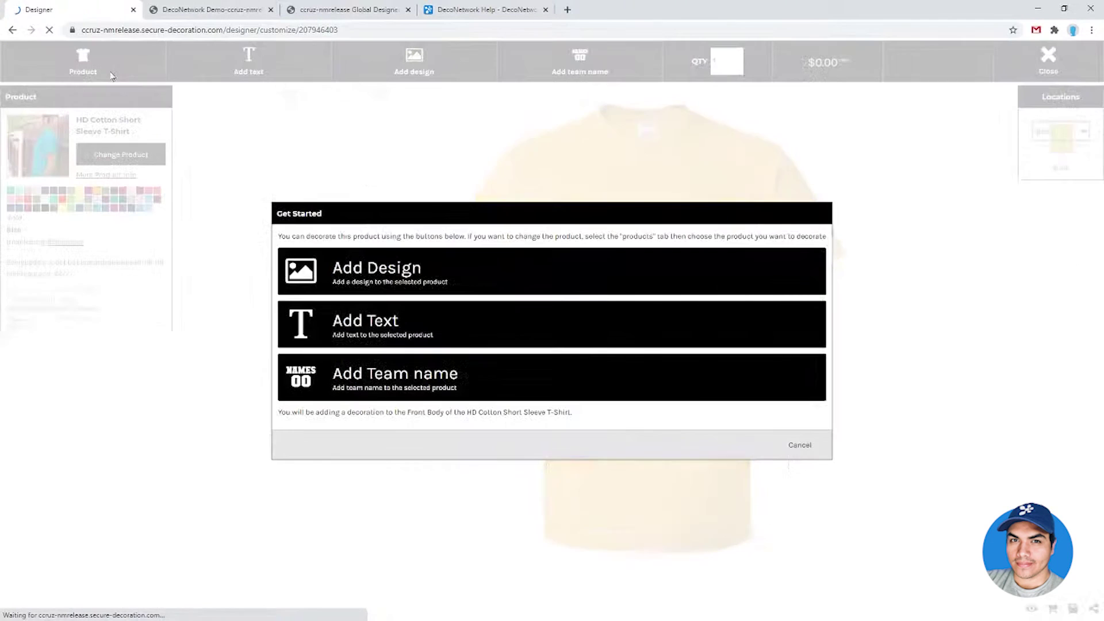
# Recheck the design type choices in the reloaded designer and compare them with the loading and decoration process options in Global Designer Settings
pyautogui.click(405, 278)
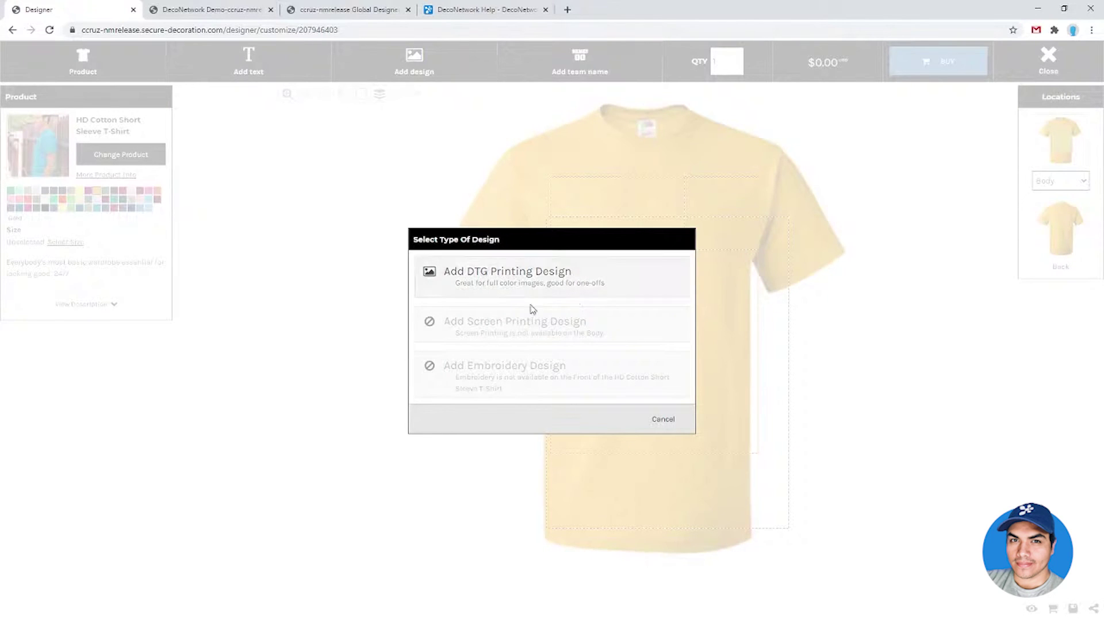
pyautogui.click(663, 419)
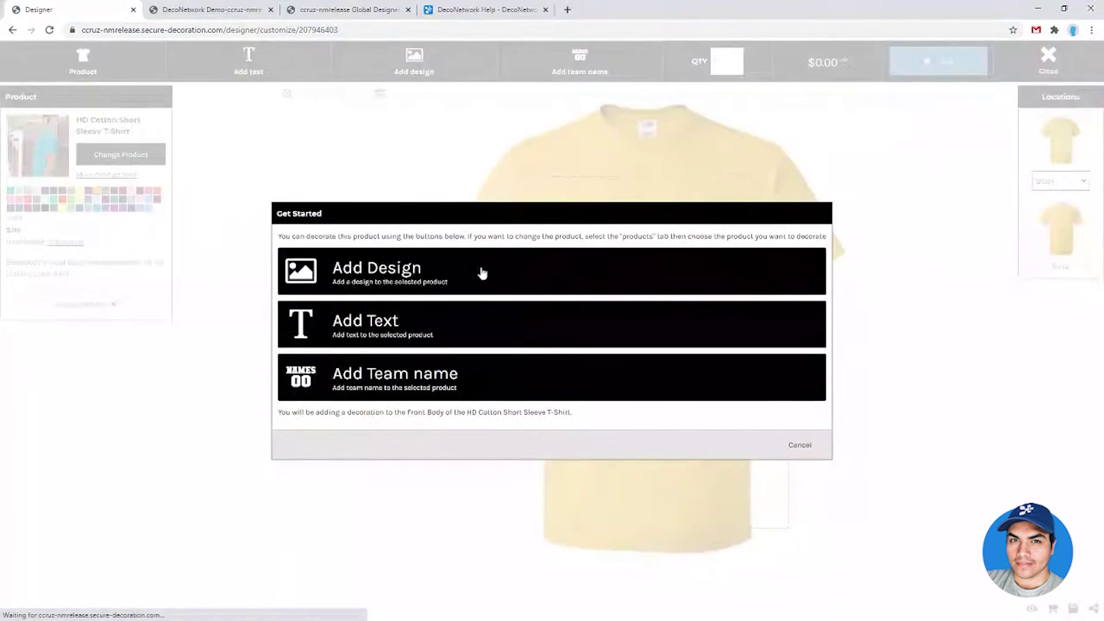
pyautogui.click(482, 273)
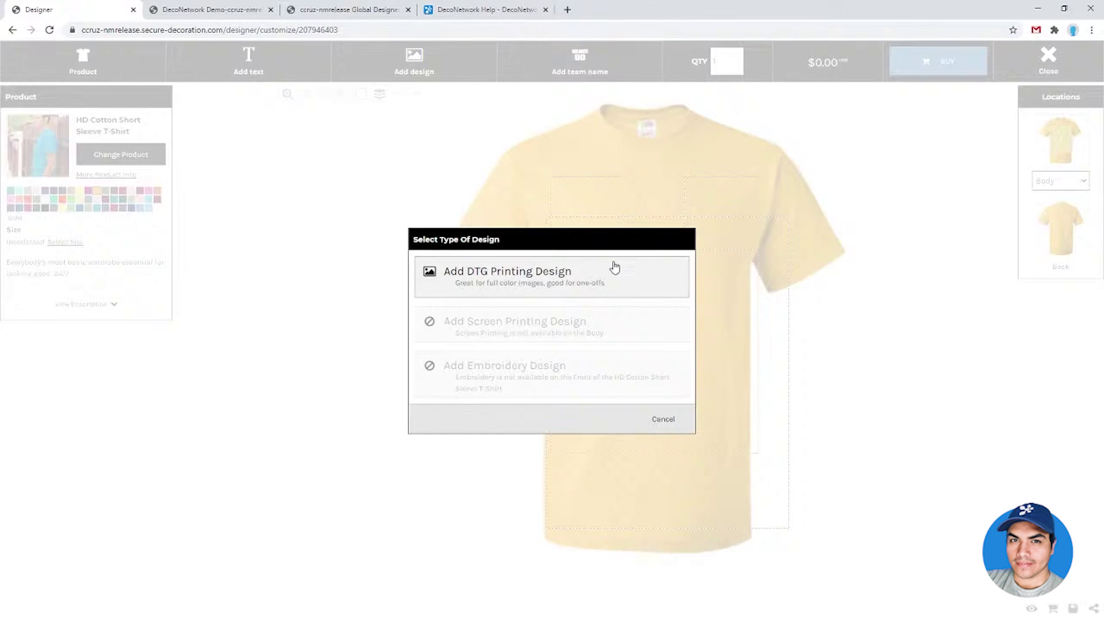
pyautogui.click(665, 421)
pyautogui.click(320, 9)
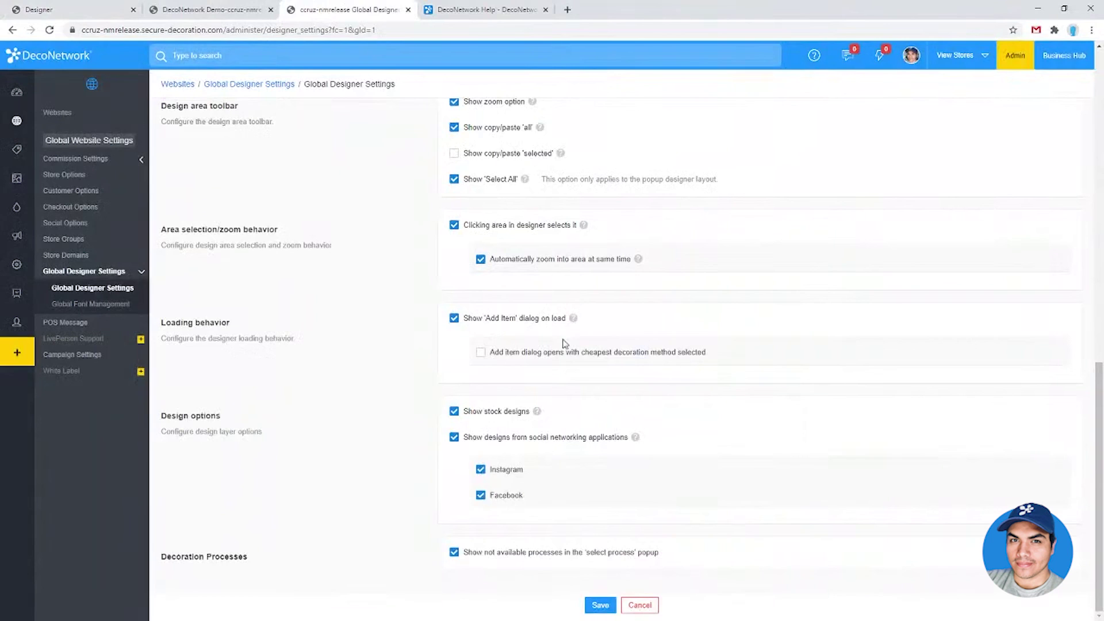
pyautogui.click(89, 10)
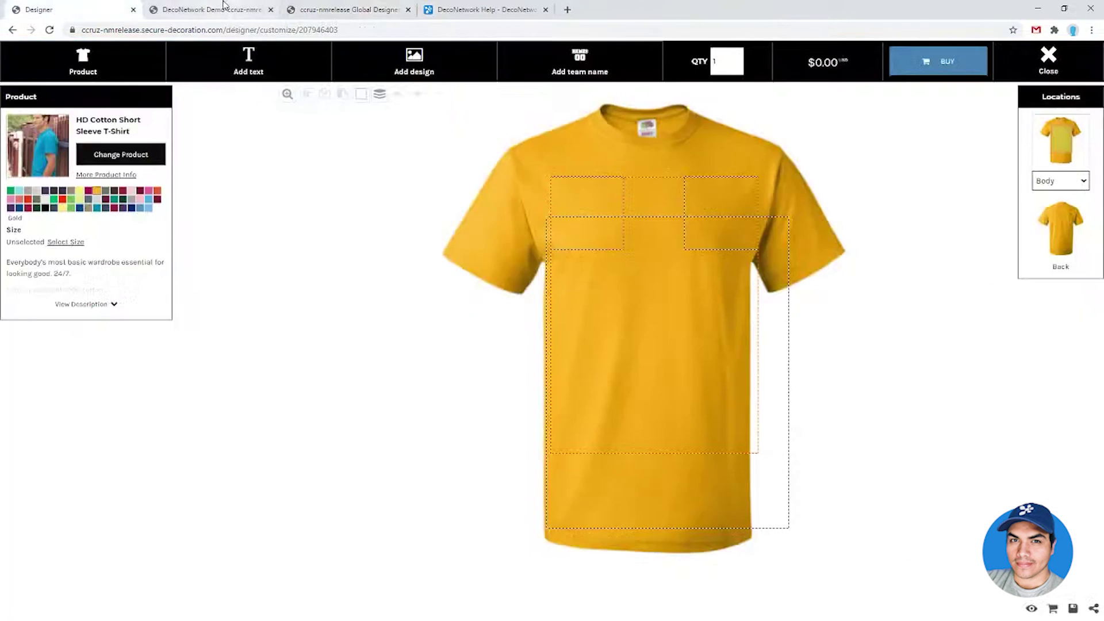